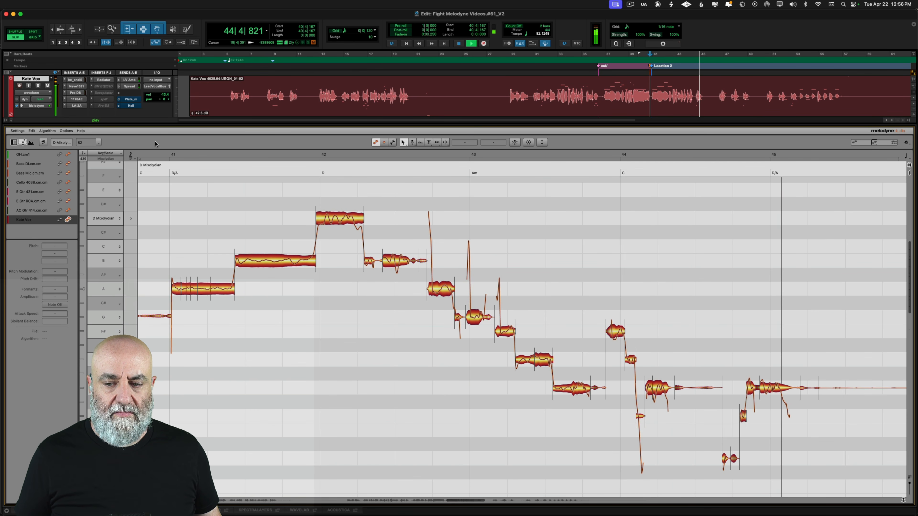
Step: Stop playback and set the editor's time grid to eighth notes, finally refining it to sixteenth notes
key("space")
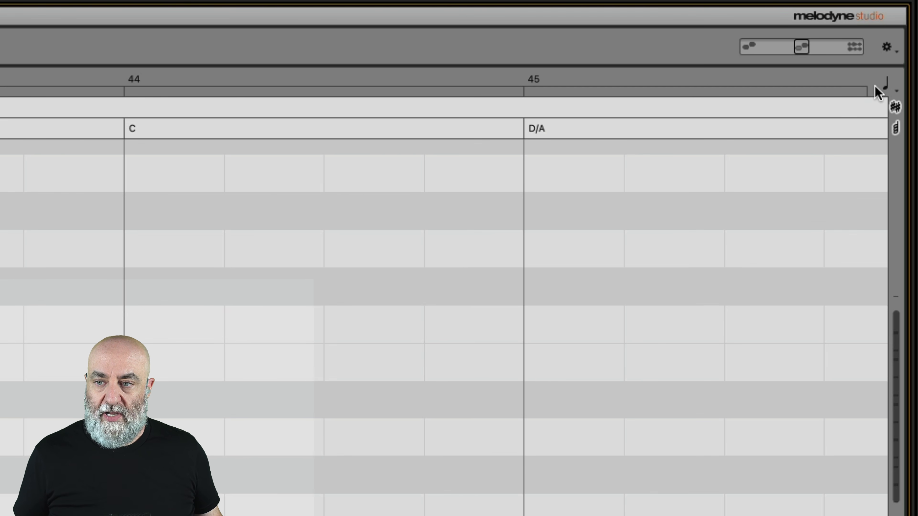
left_click(884, 84)
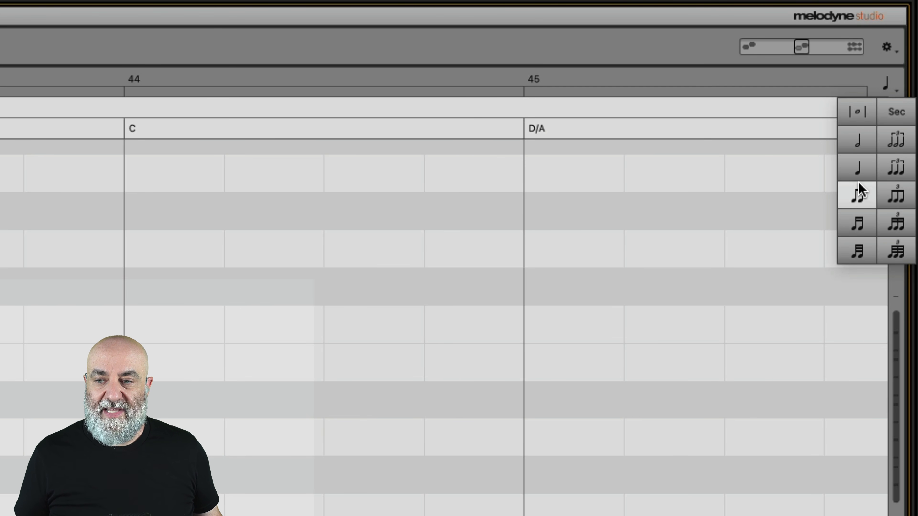
left_click(857, 197)
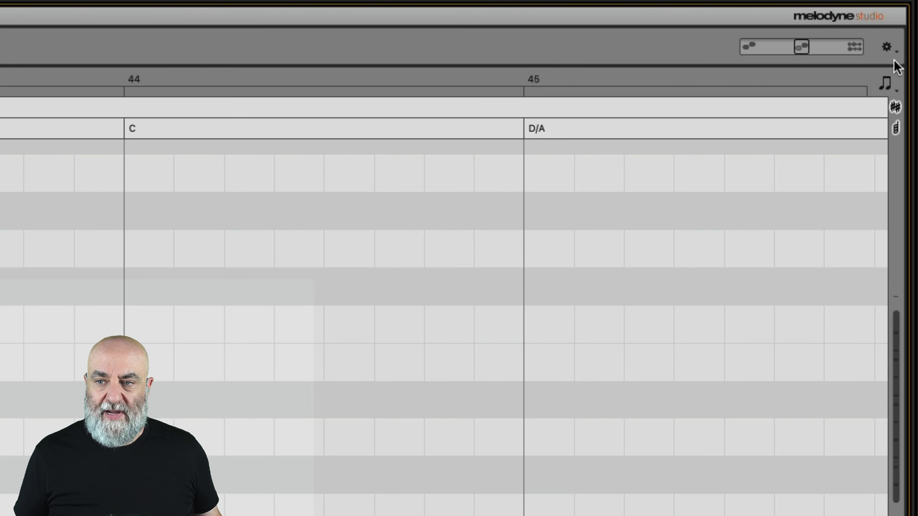
left_click(885, 86)
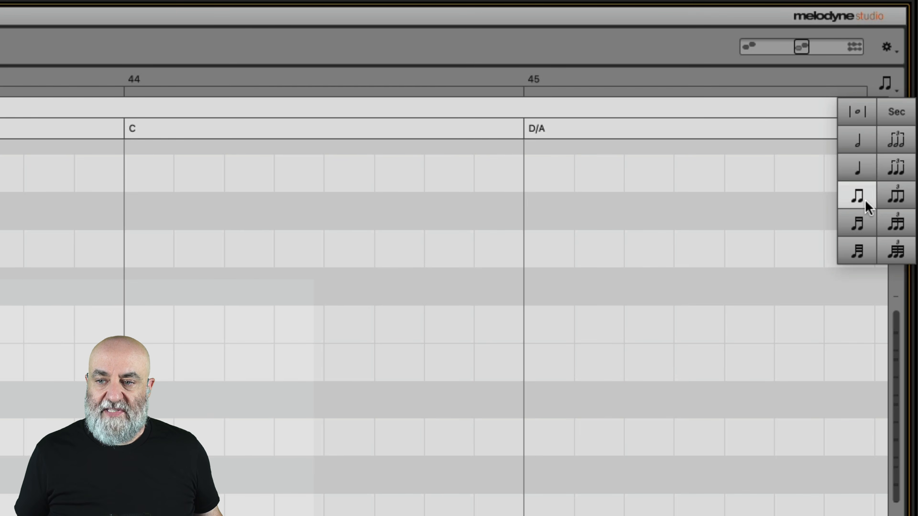
left_click(861, 222)
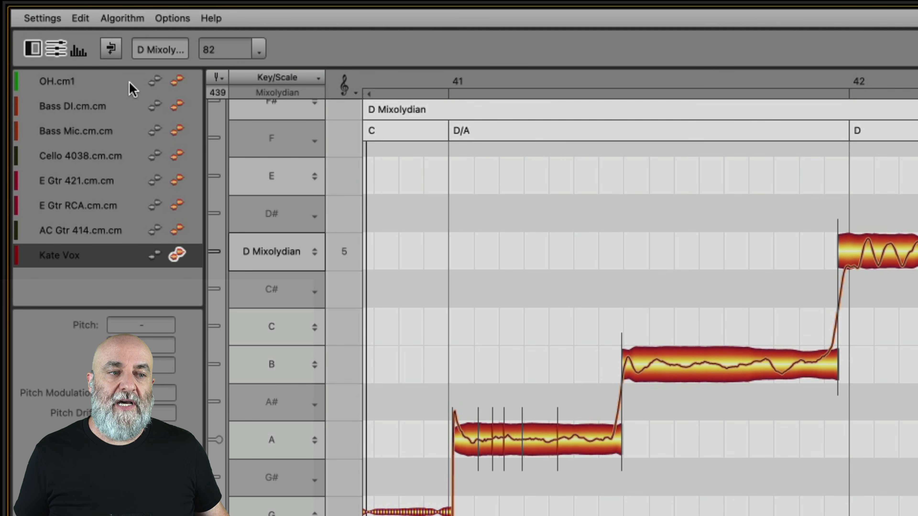
Step: Show the OH.cm1 track's notes behind the lead vocal as a timing reference and audition the phrase around bar 44
left_click(154, 81)
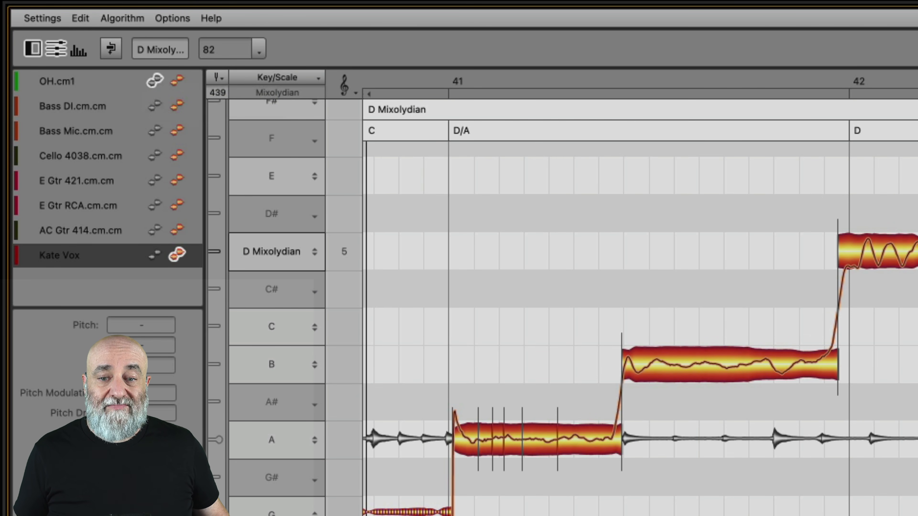
scroll(640, 319, "right", 5)
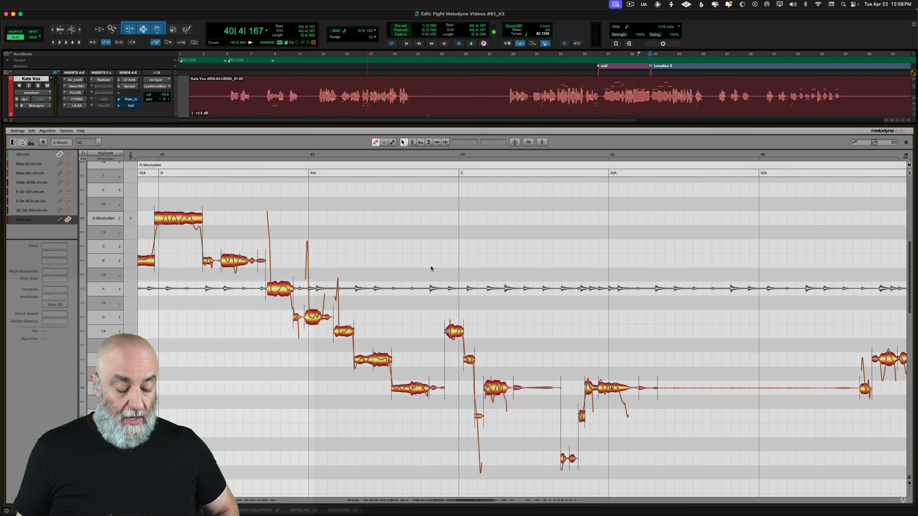
left_click_drag(431, 263, 488, 274)
scroll(489, 277, "down", 2)
scroll(489, 277, "right", 2)
scroll(488, 277, "right", 3)
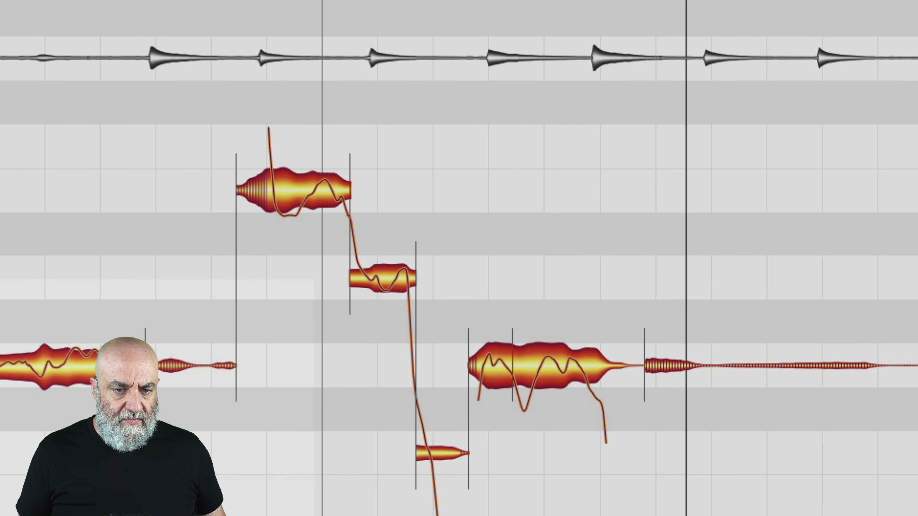
key("space")
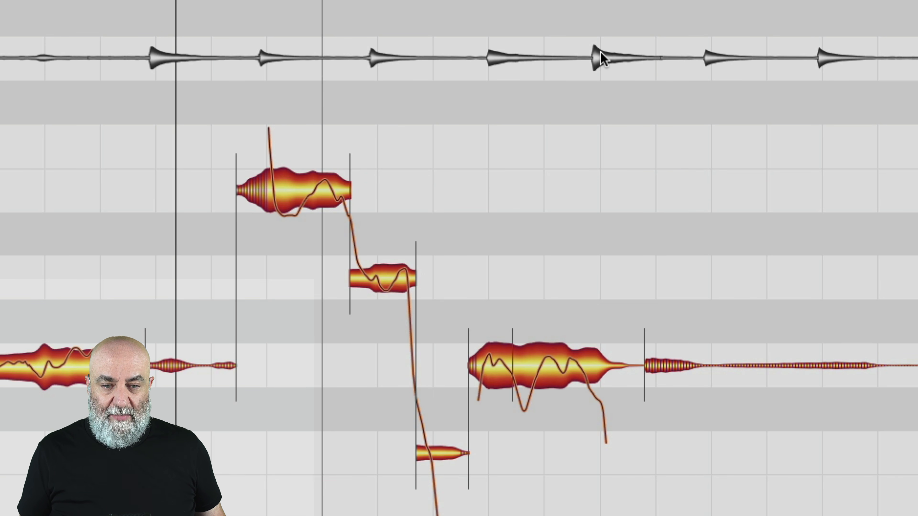
Step: Shorten the D 4 vocal note just after bar 44 by moving its end earlier against the drum reference
left_click(313, 190)
left_click_drag(385, 237, 430, 470)
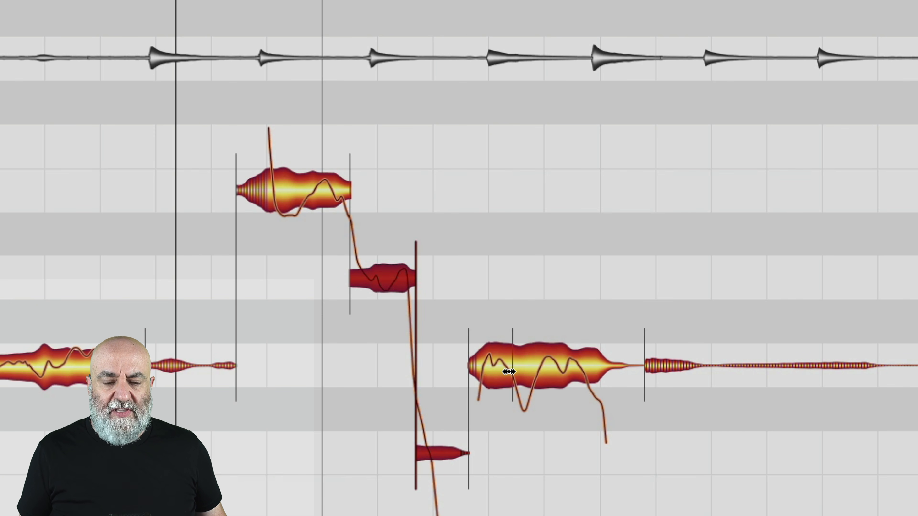
left_click(556, 374)
mouse_move(611, 368)
left_mouse_down()
mouse_move(627, 367)
mouse_move(600, 365)
left_mouse_up()
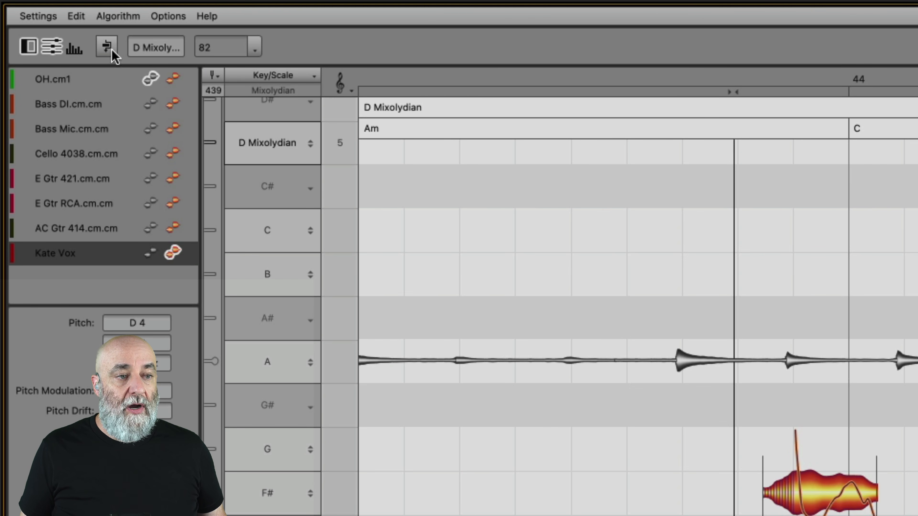
Step: Audition the phrase leading into bar 44 with Compare on, and again with Compare off to hear the edited version
left_click(110, 51)
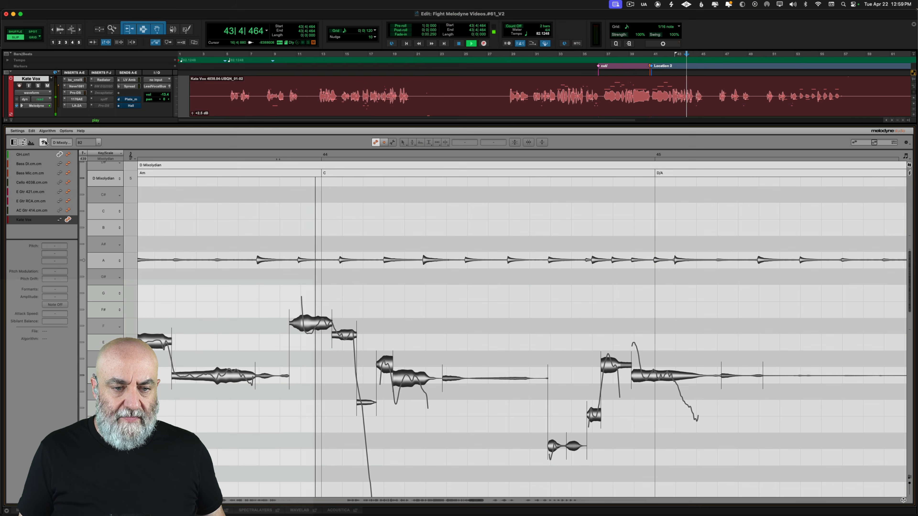
key("space")
left_click(44, 143)
key("space")
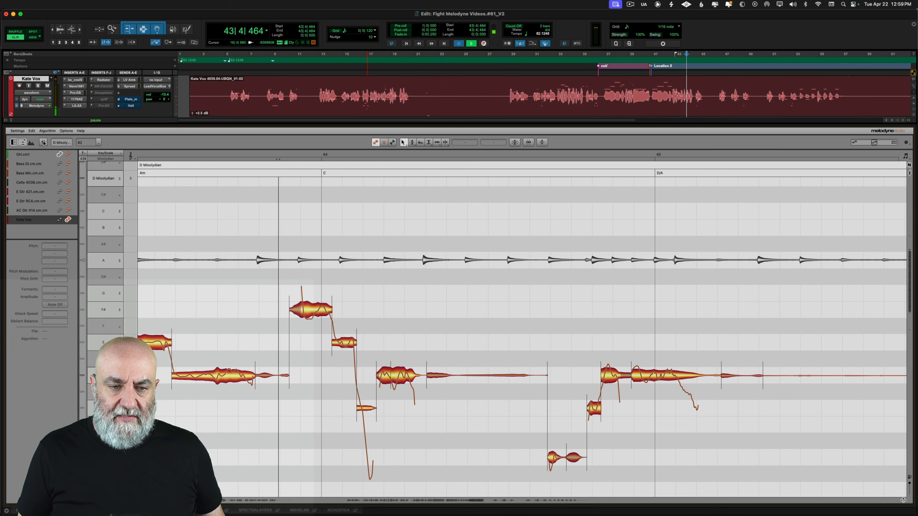
key("space")
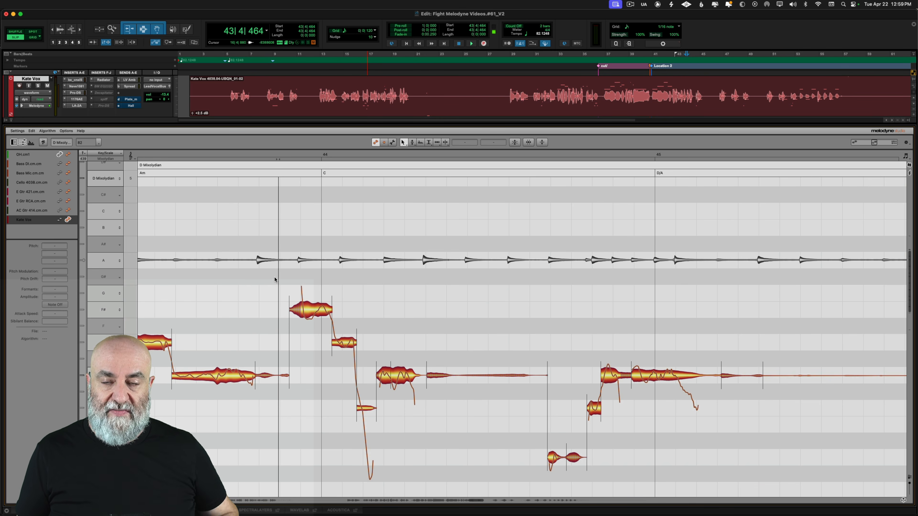
Step: Audition the phrase from mid bar 44, and lengthen the held D 4 note at bar 45 together with the short noise note after it
left_click(445, 156)
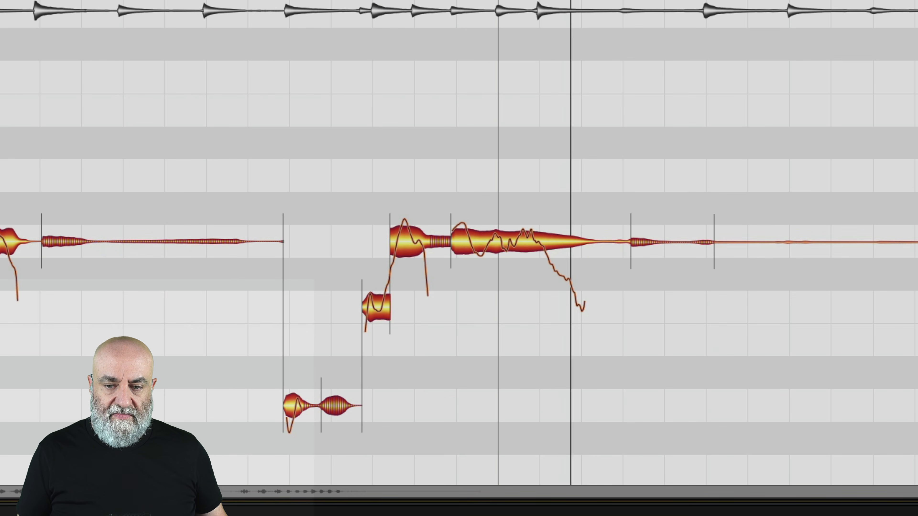
key("space")
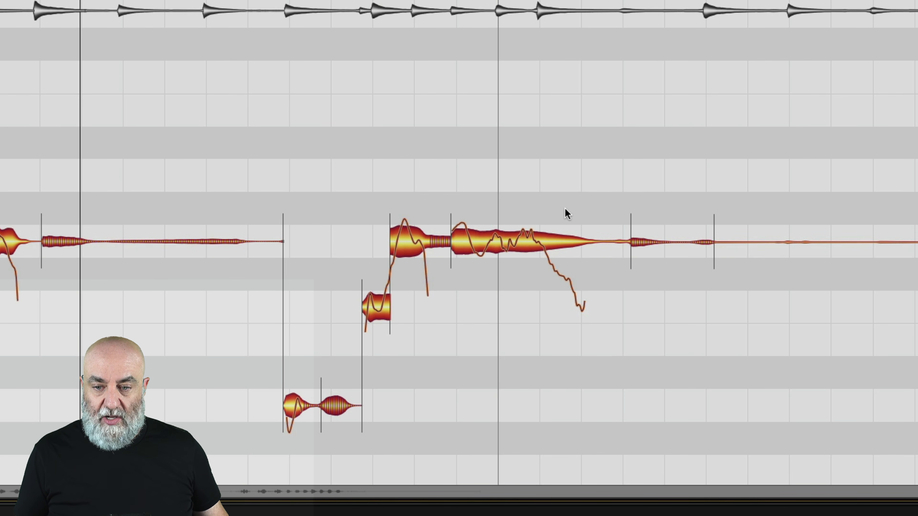
left_click(602, 239)
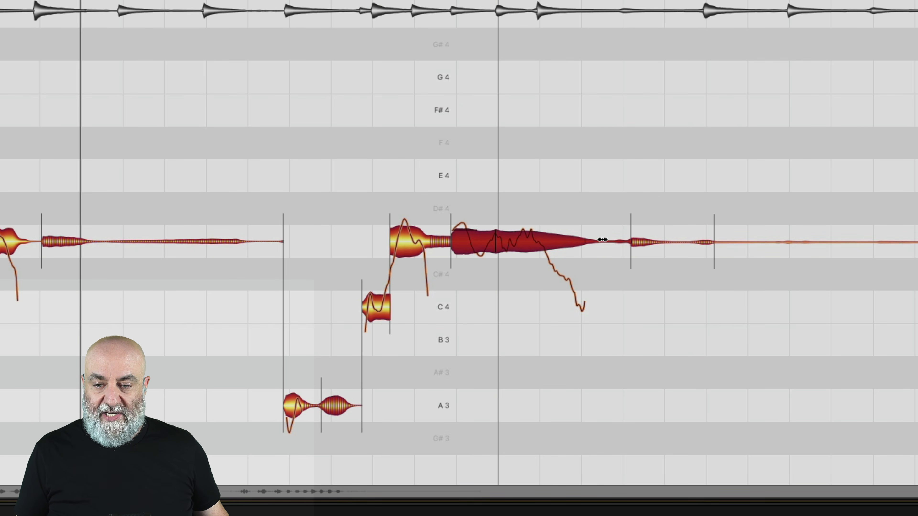
left_click_drag(624, 242, 637, 242)
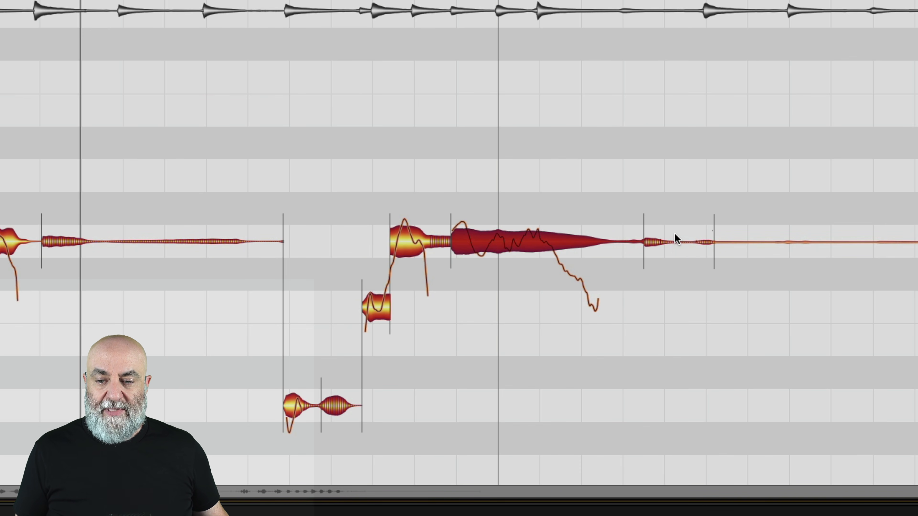
key("ctrl+z")
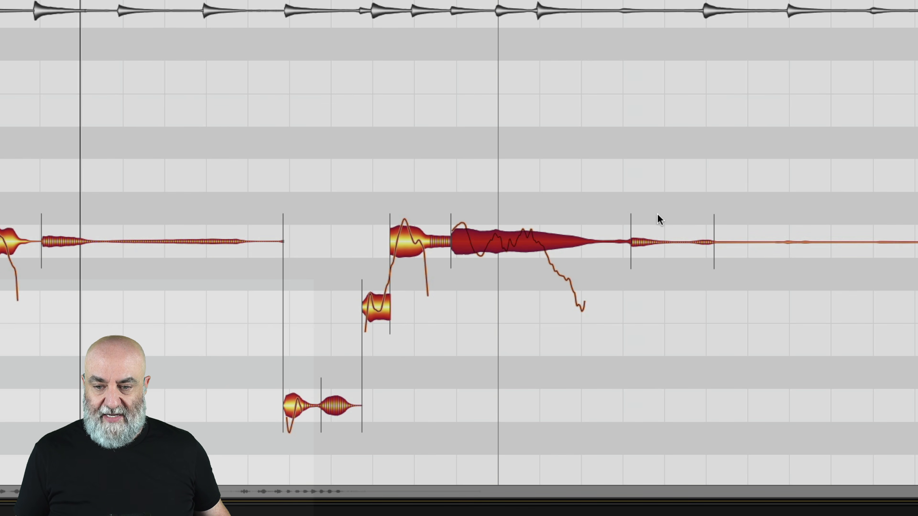
left_click(647, 242, "shift")
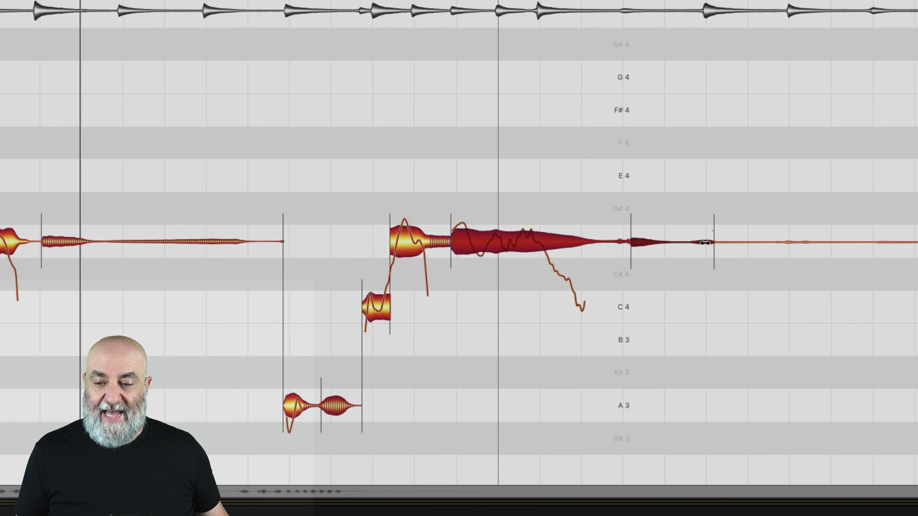
left_click_drag(705, 243, 746, 242)
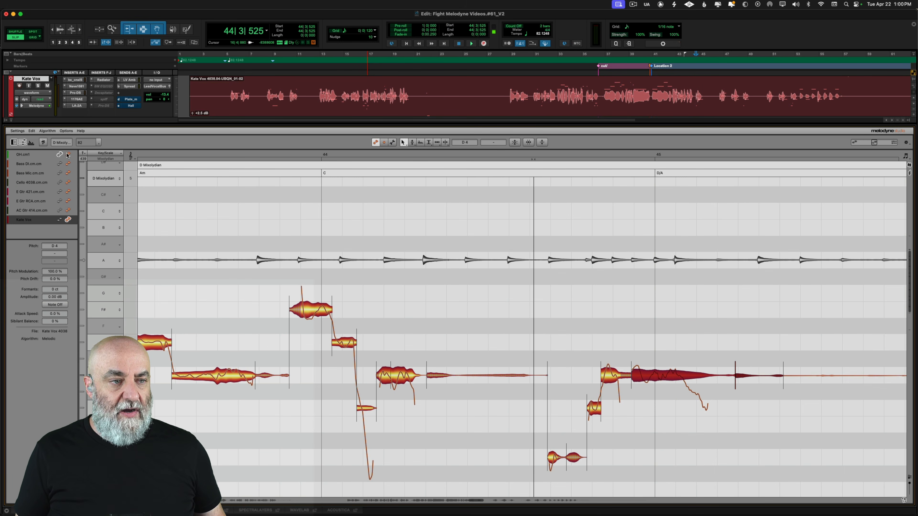
Step: Compare the original and edited versions of the lengthened vocal note around bar 45 by playing both
left_click(43, 142)
key("space")
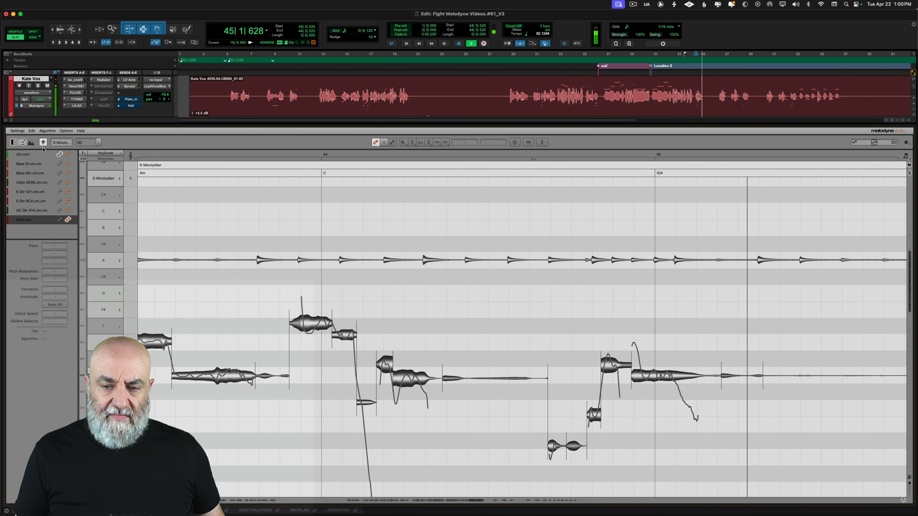
key("space")
left_click(43, 143)
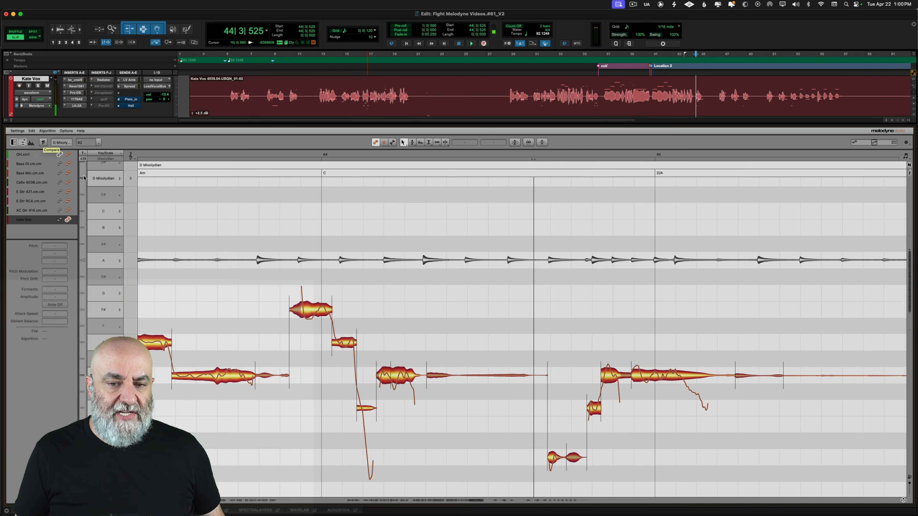
key("space")
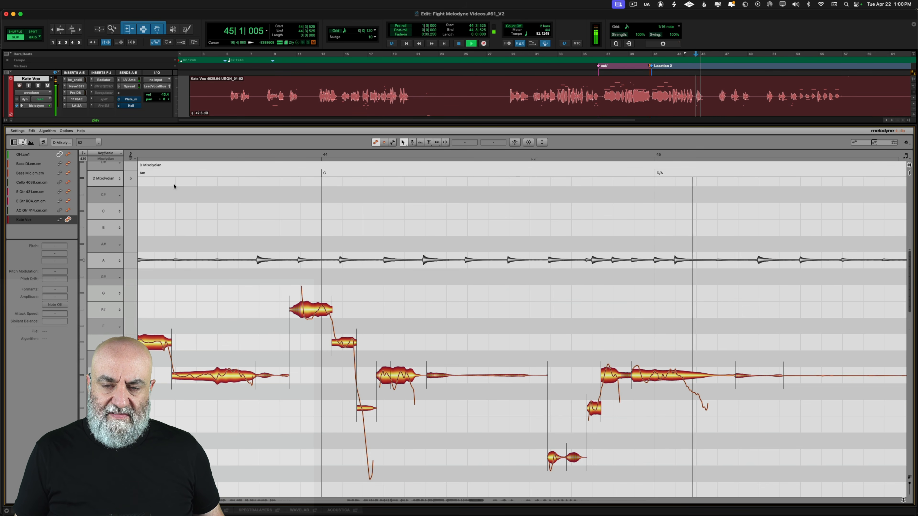
key("space")
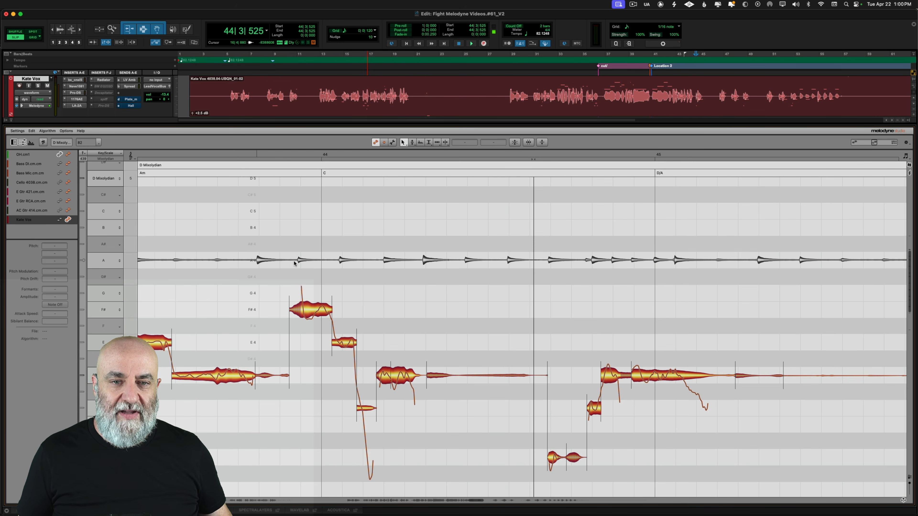
Step: Examine the vocal phrase from about bar 38 to bar 47 against the drum reference and briefly play it near bar 44
left_click_drag(486, 302, 403, 285)
scroll(404, 285, "left", 7)
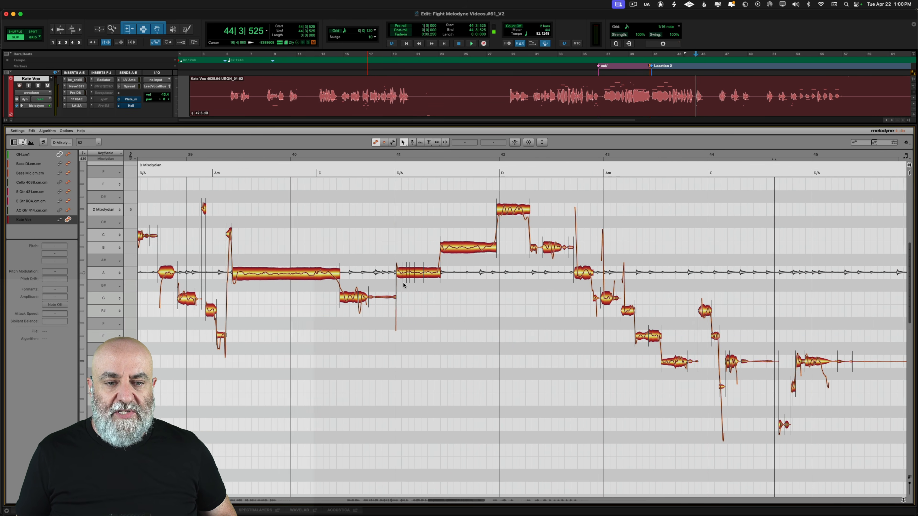
scroll(403, 285, "right", 5)
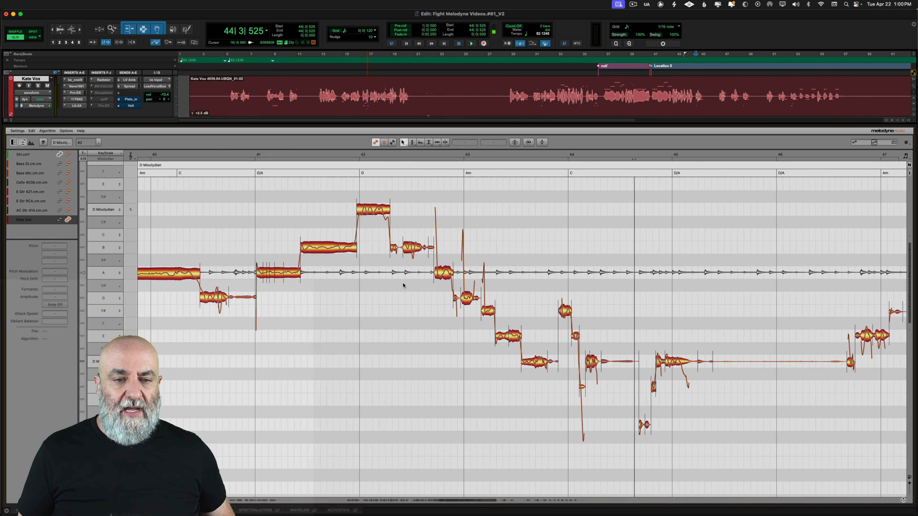
scroll(403, 285, "right", 2)
key("space")
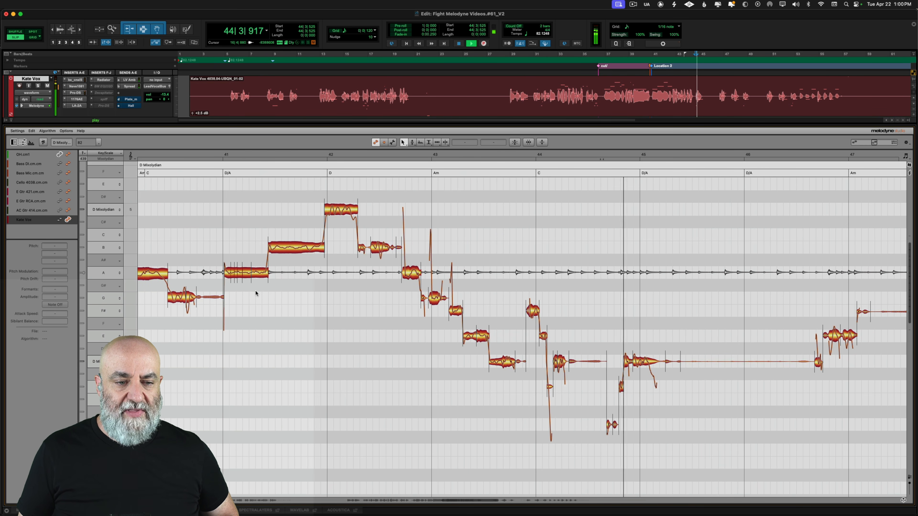
key("space")
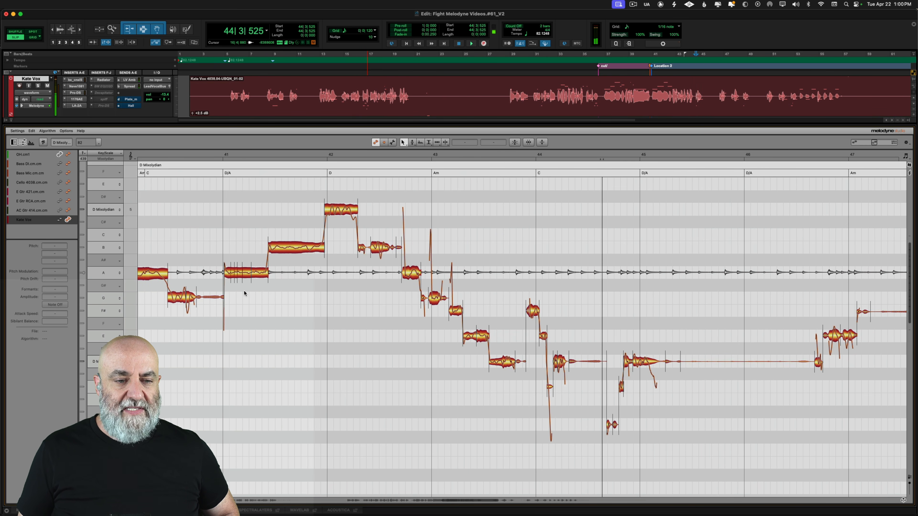
Step: Audition the vocal transition from the end of bar 40 into the held A 4 note at bar 41
left_click_drag(244, 291, 271, 307)
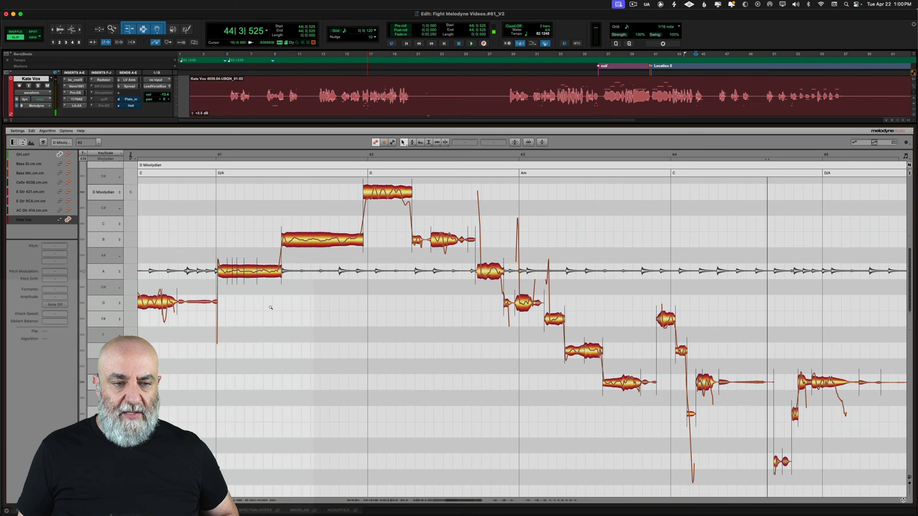
scroll(270, 308, "up", 3)
scroll(271, 310, "right", 1)
scroll(271, 326, "down", 1)
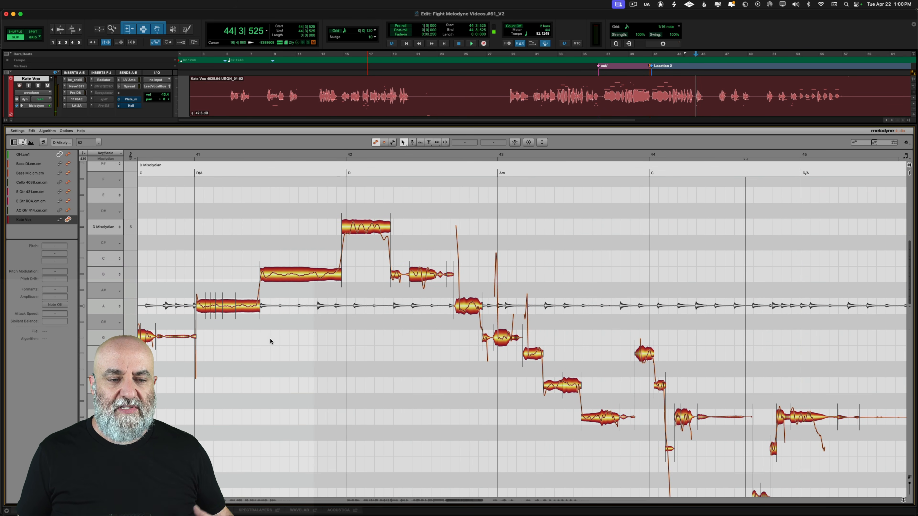
left_click_drag(198, 329, 257, 337)
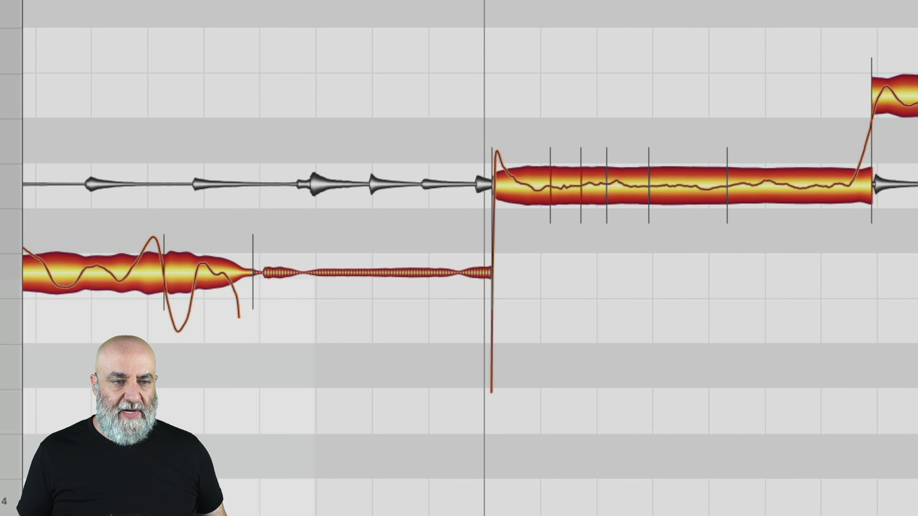
left_click(221, 1)
key("space")
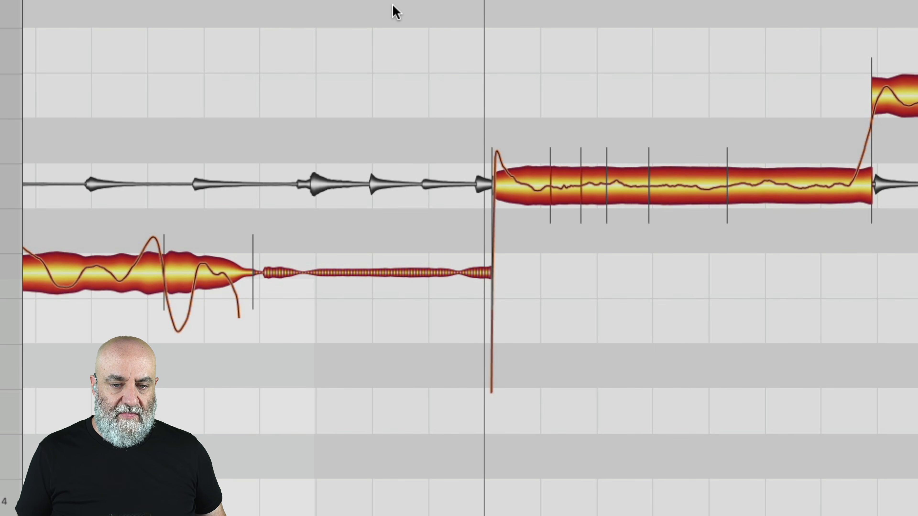
key("space")
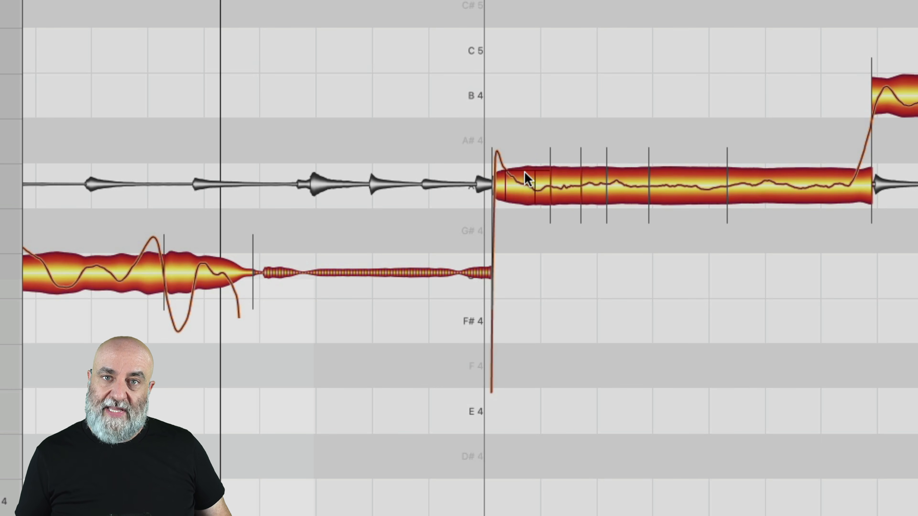
Step: Smooth the pitch transition from the noise note on G 4 into the held A 4 note at bar 41 using the Pitch tool
right_click(457, 247)
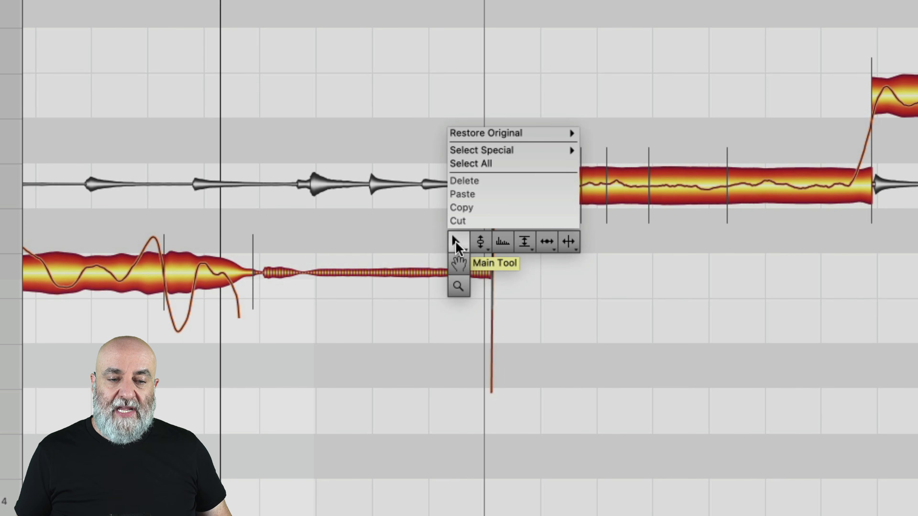
left_click(475, 242)
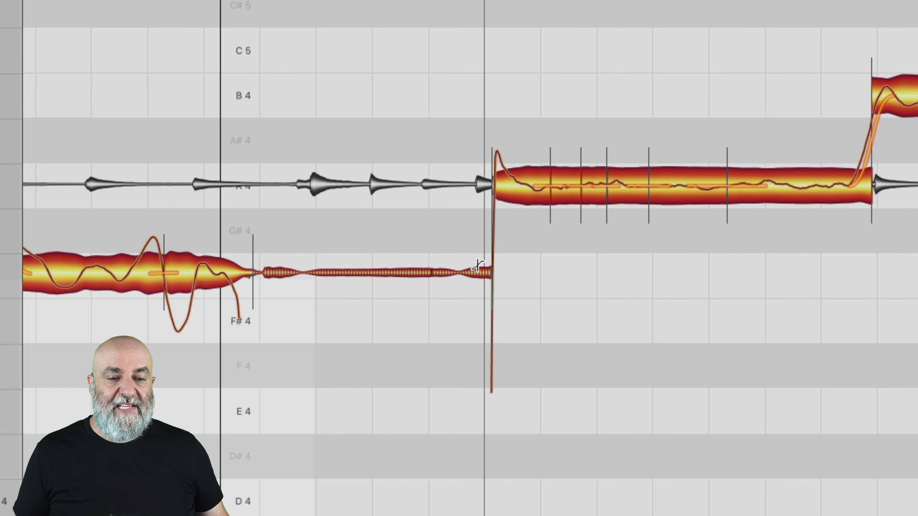
left_click_drag(478, 265, 476, 200)
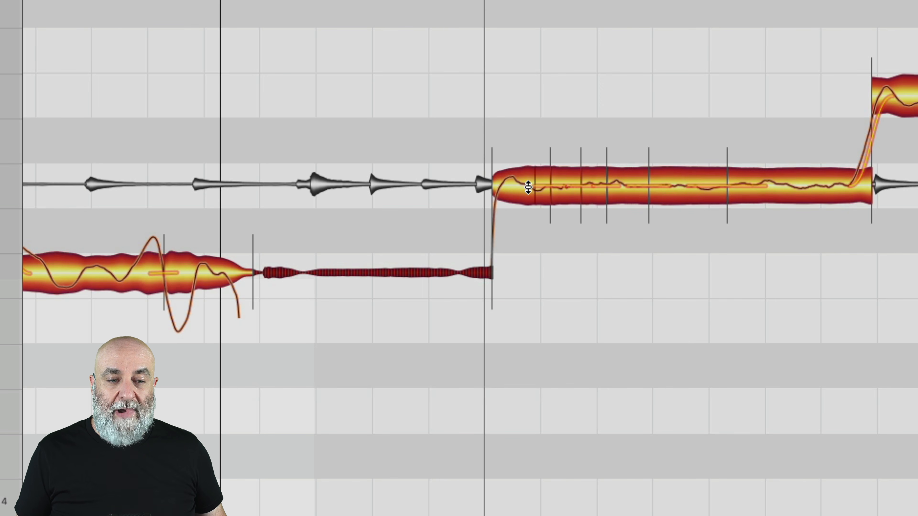
Step: Play the transition into bar 41 from late bar 40 and compare the edited vocal with its original version
left_click(230, 154)
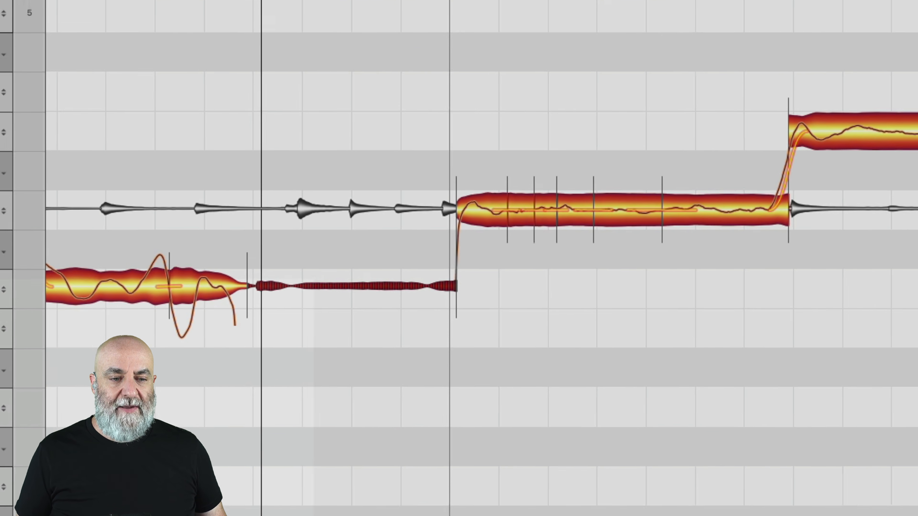
key("space")
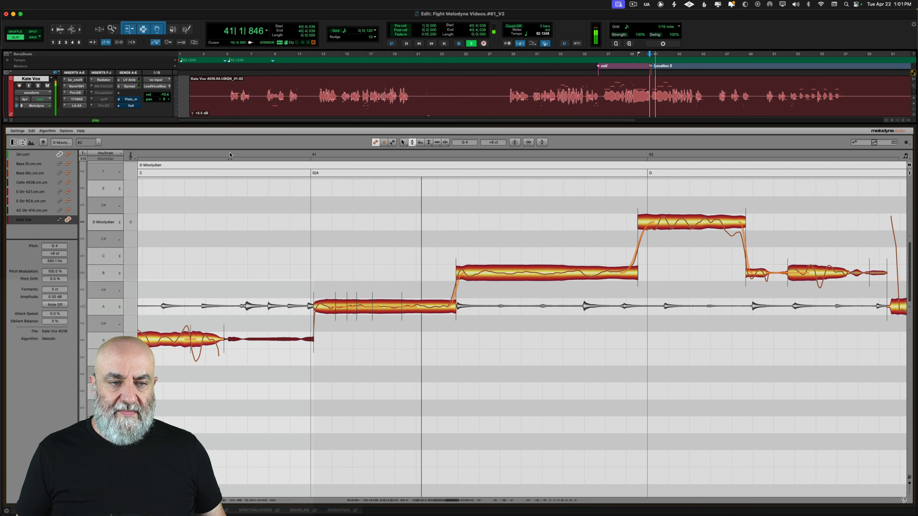
key("space")
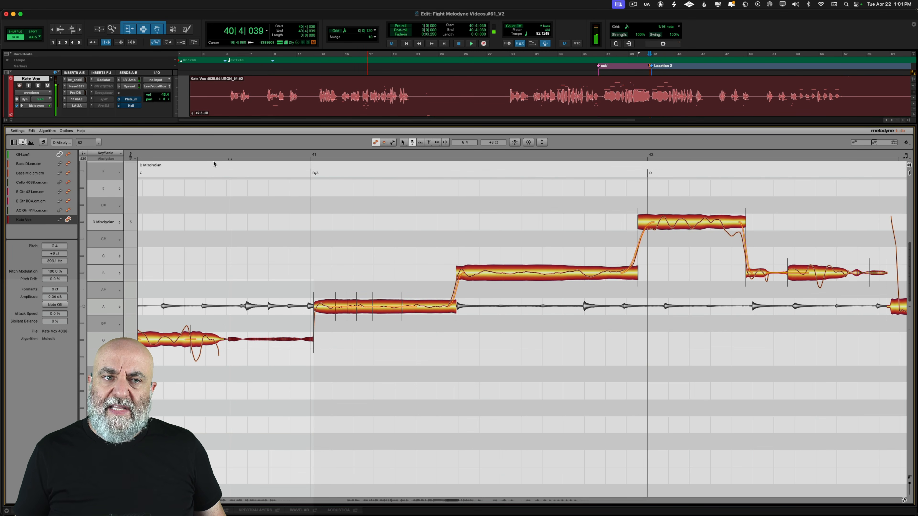
left_click(44, 141)
key("space")
key("space")
left_click(44, 142)
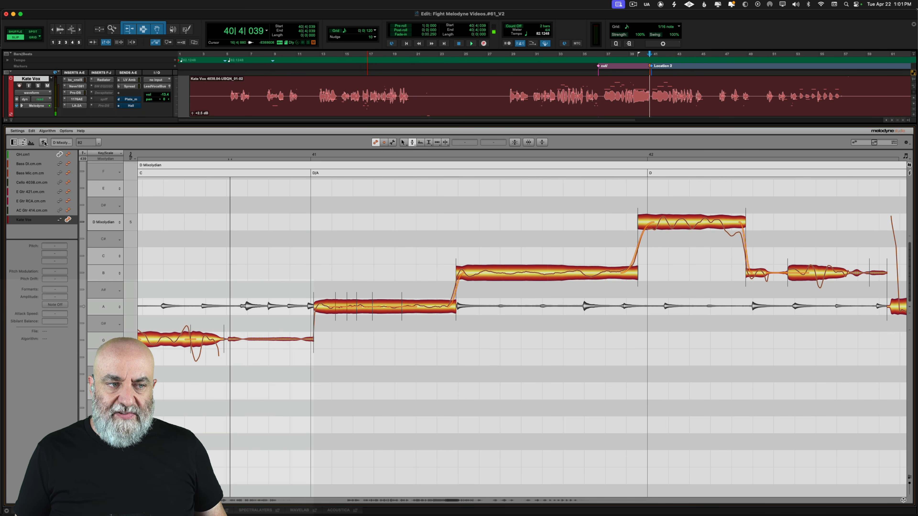
key("space")
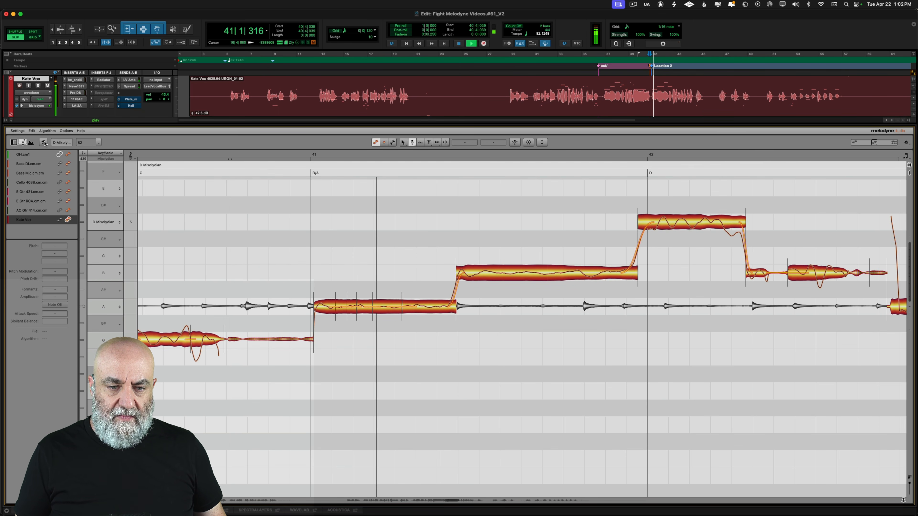
key("space")
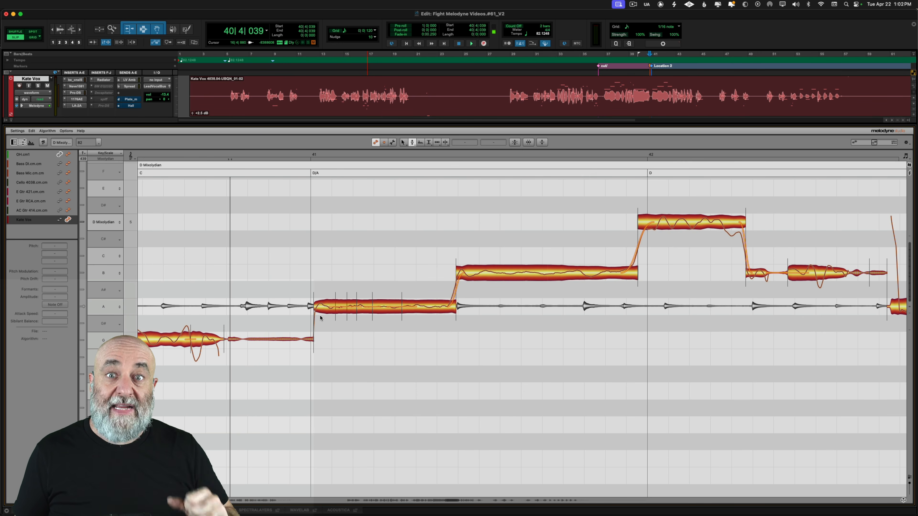
Step: Activate the Time Handle Tool for the held B 4 and D 5 notes around bar 42
scroll(389, 361, "right", 3)
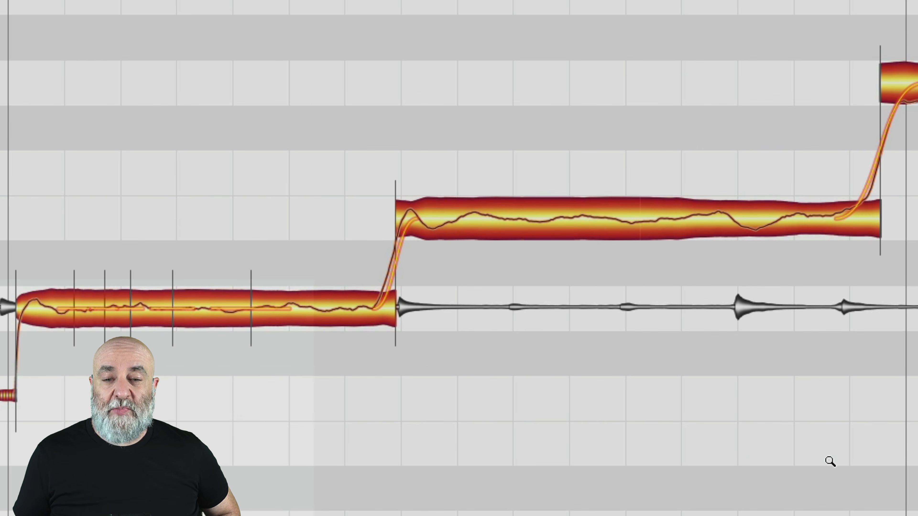
left_click_drag(830, 462, 781, 456)
scroll(782, 456, "right", 10)
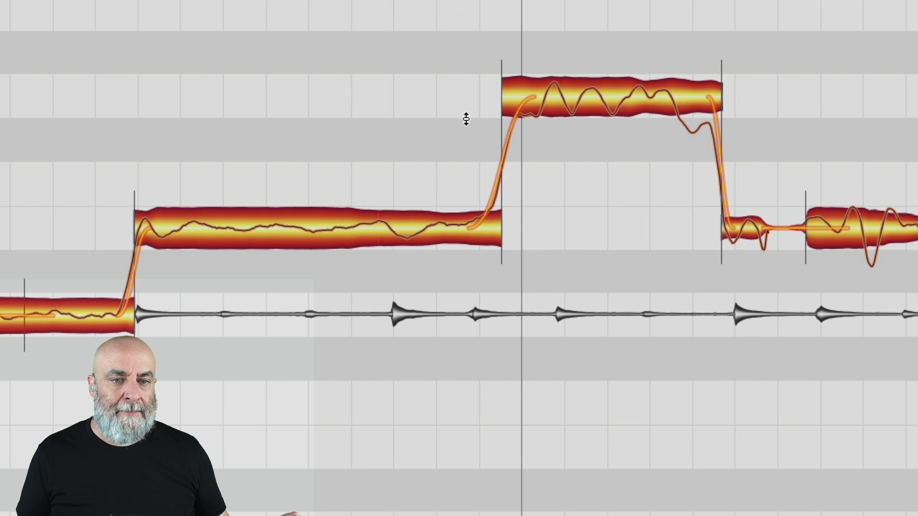
right_click(450, 110)
mouse_move(513, 110)
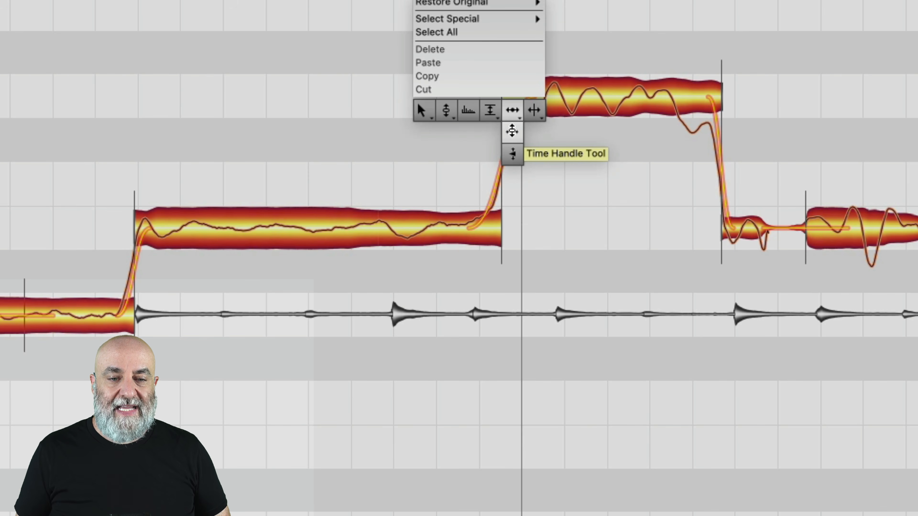
left_click(513, 154)
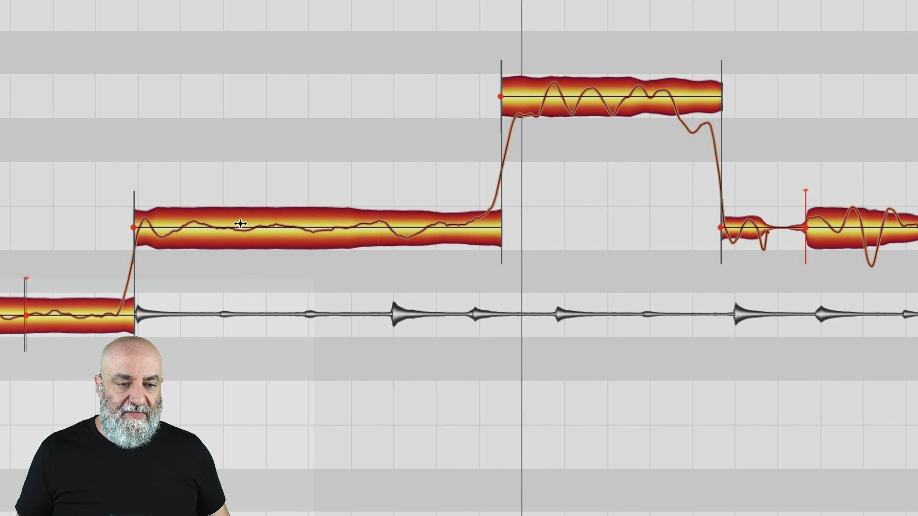
Step: Try adding time handles inside the held B 4 note before bar 42 and shifting the first one later
left_click(228, 226)
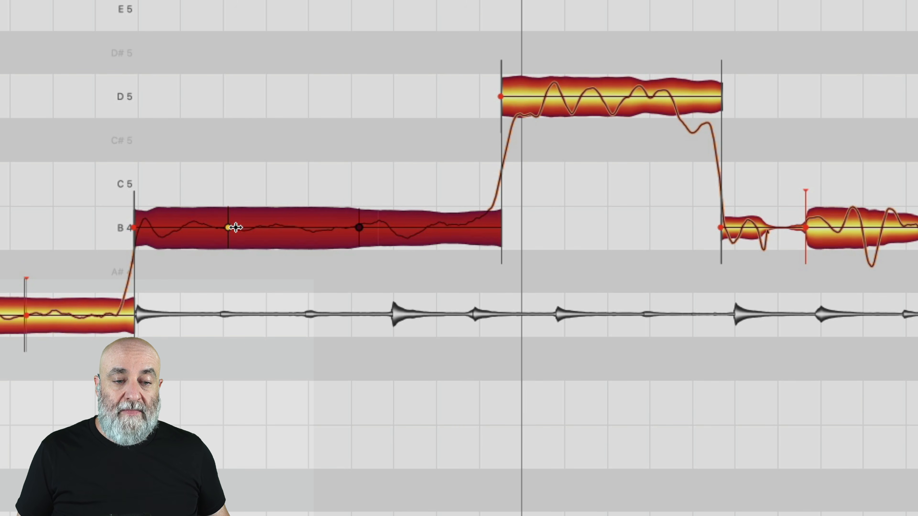
mouse_move(222, 228)
left_mouse_down()
mouse_move(257, 228)
mouse_move(238, 229)
mouse_move(248, 229)
left_mouse_up()
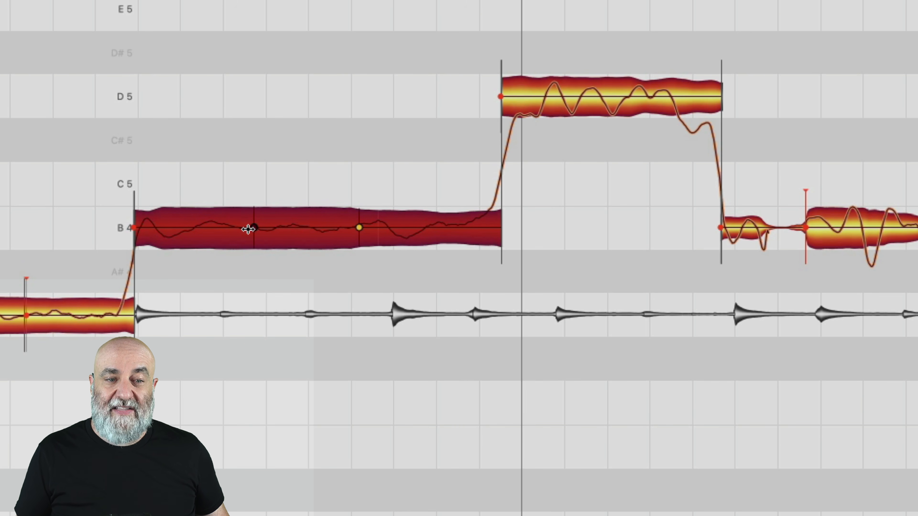
key("ctrl+z")
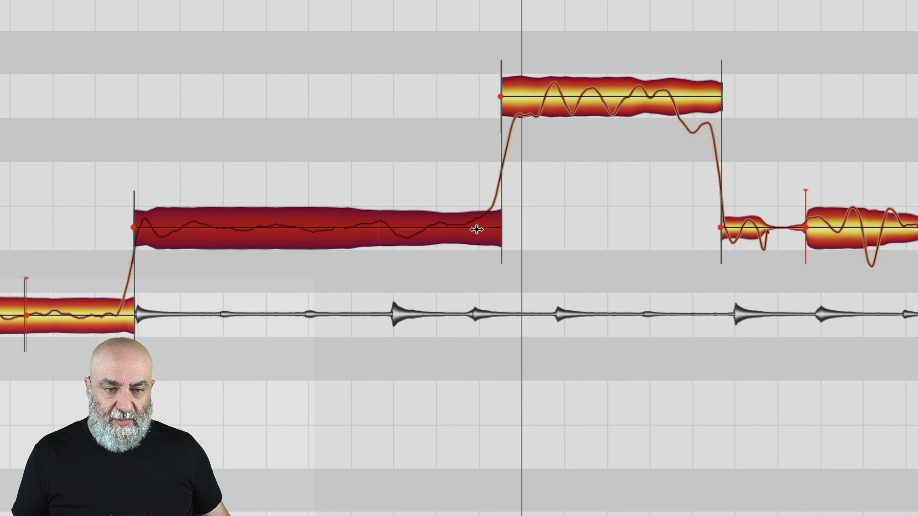
Step: Add a time handle near the start of the D 5 note and shift it earlier, and add another near the end of the B 4 note
left_click(541, 97)
left_click_drag(543, 95, 520, 96)
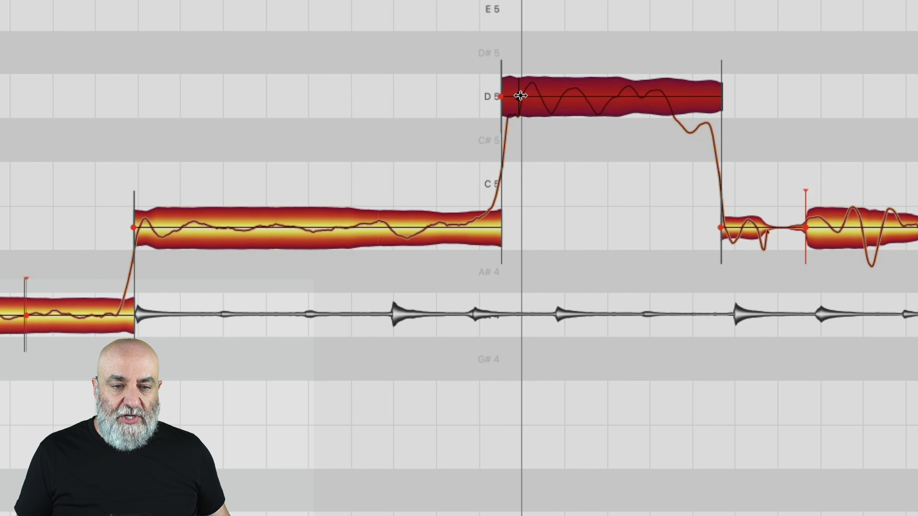
left_click(463, 226)
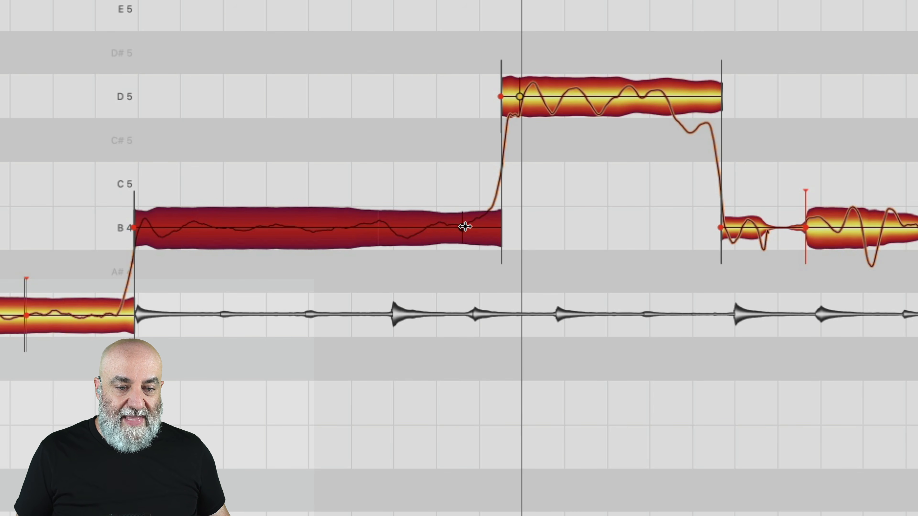
left_click(429, 136)
left_click(428, 231)
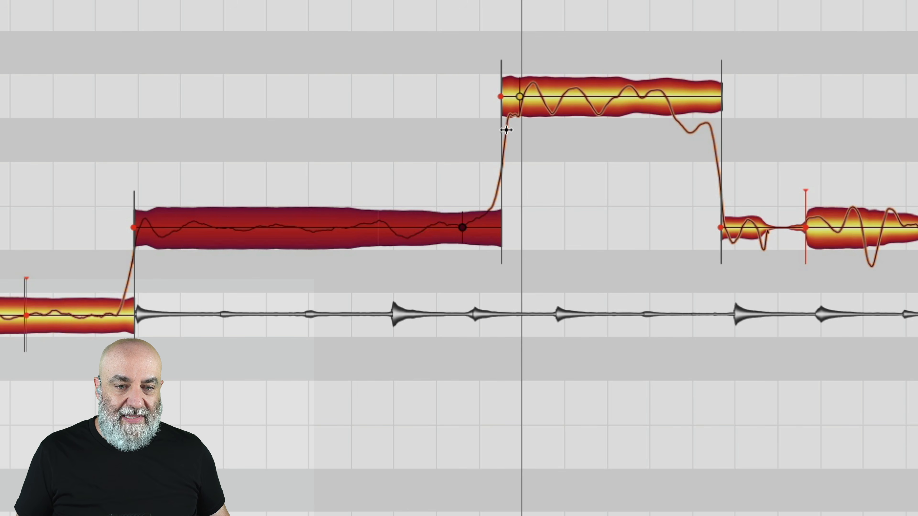
left_click(528, 106)
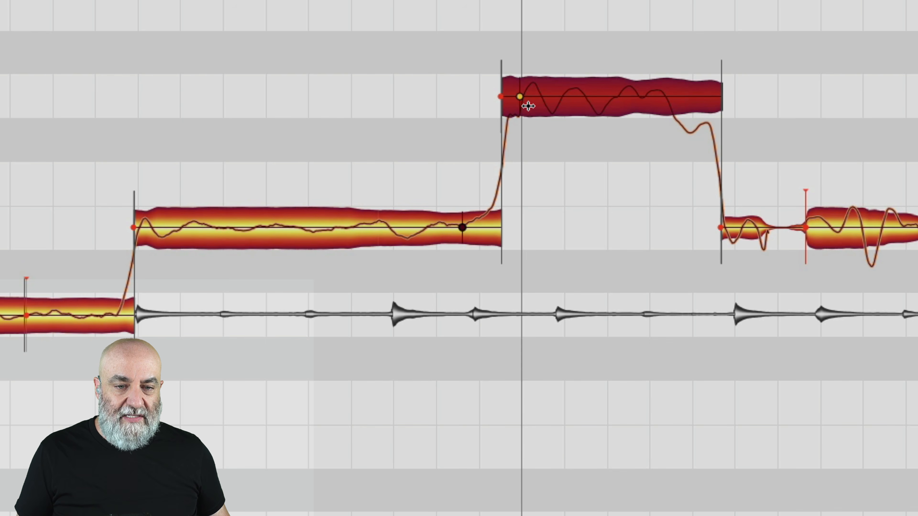
Step: Move the B 4 note's time handle slightly later, and add one near the end of the D 5 note, also shifted later
right_click(442, 160)
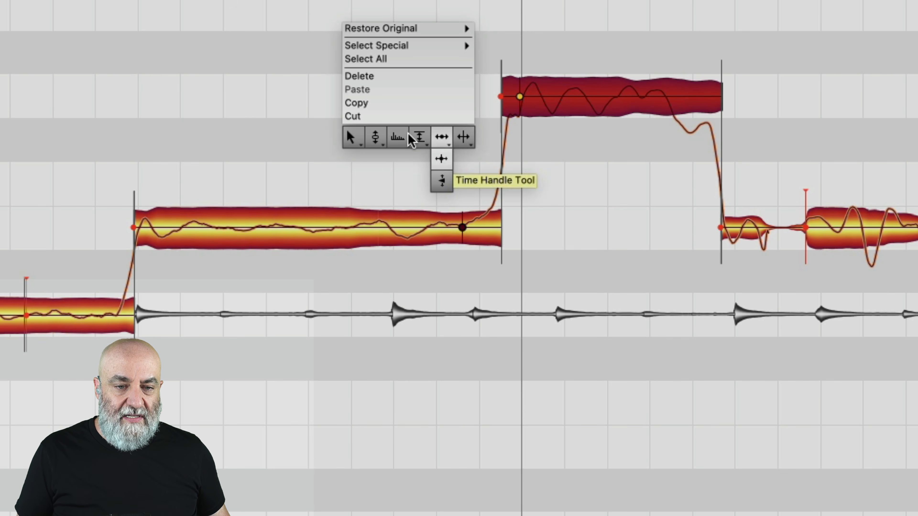
left_click(441, 137)
right_click(440, 139)
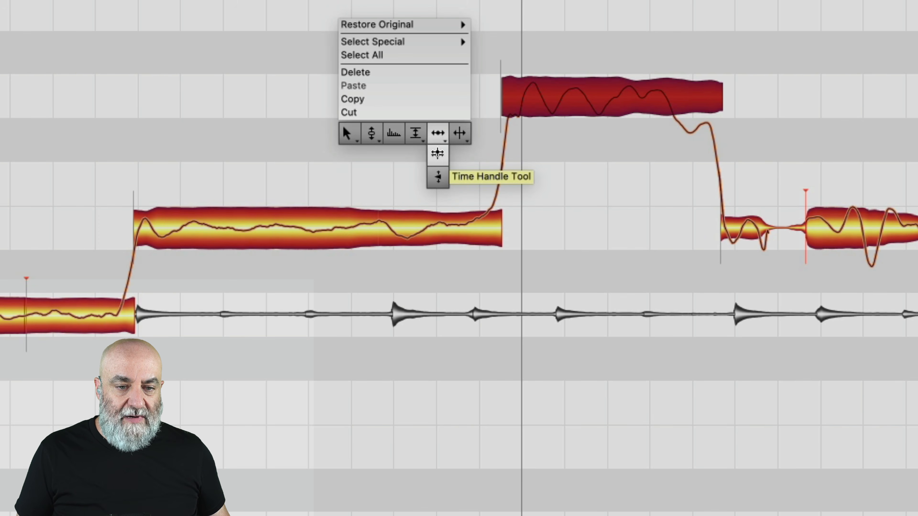
left_click(436, 151)
left_click_drag(463, 228, 480, 228)
left_click_drag(668, 96, 689, 96)
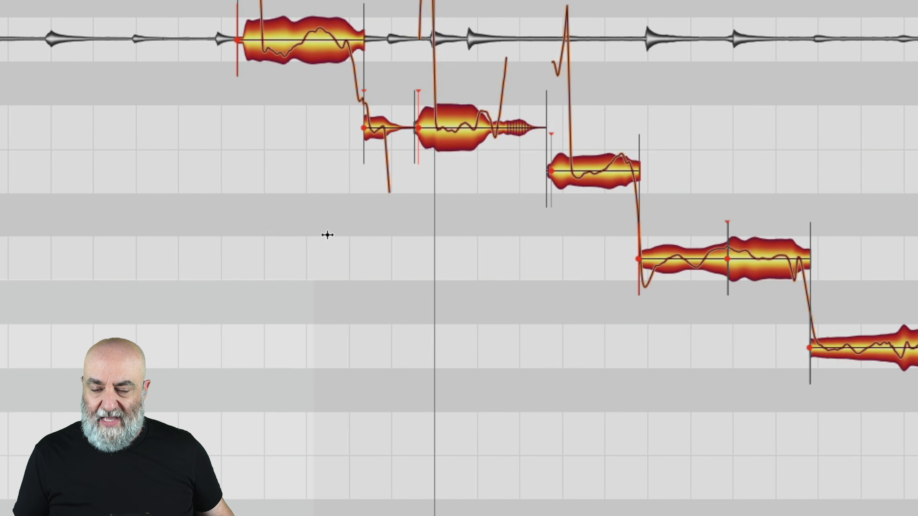
Step: Add a time handle inside the long D 4 note at bar 45 and shift it later to sustain its body
scroll(446, 237, "down", 3)
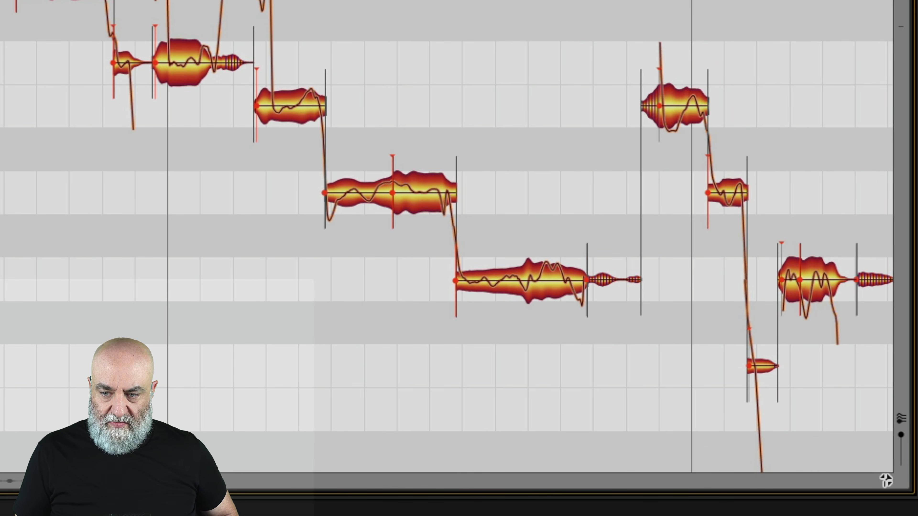
scroll(446, 237, "right", 10)
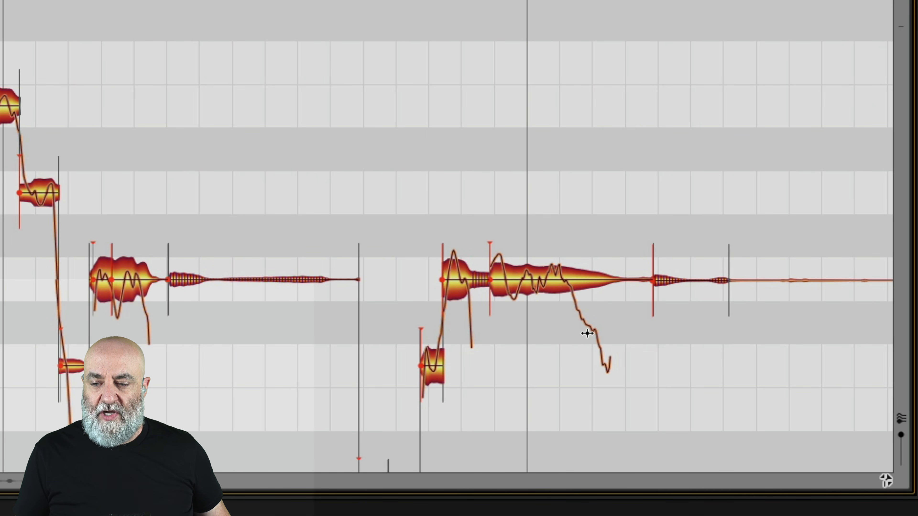
left_click(562, 279)
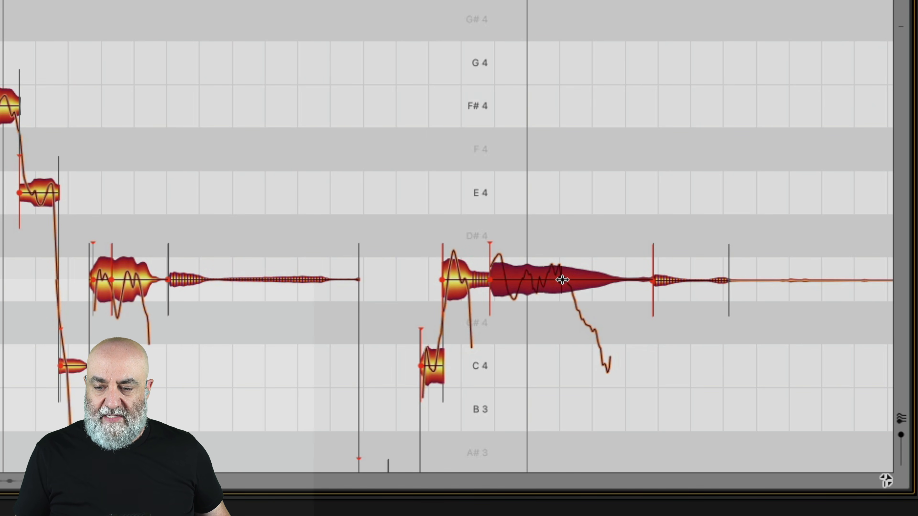
left_click_drag(562, 279, 584, 279)
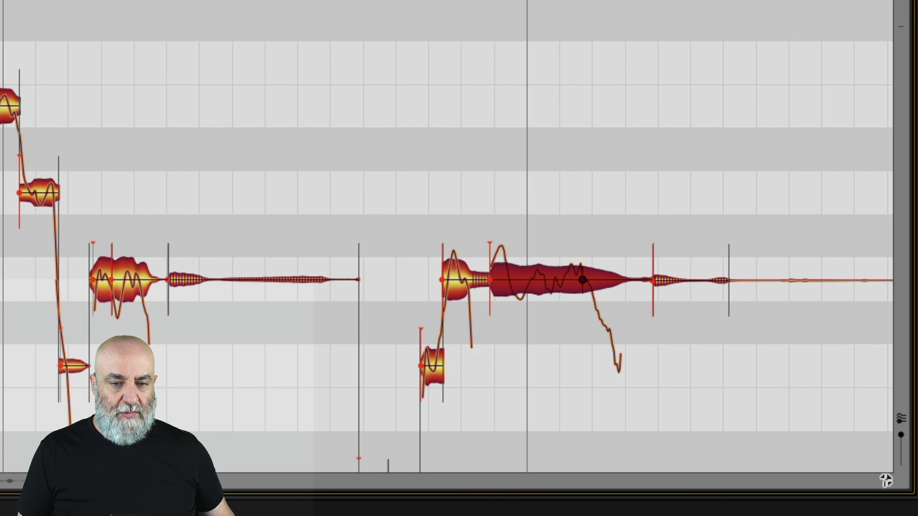
Step: Compare the original and edited vocal by playing both from late bar 40 through the start of bar 45
scroll(570, 292, "left", 5)
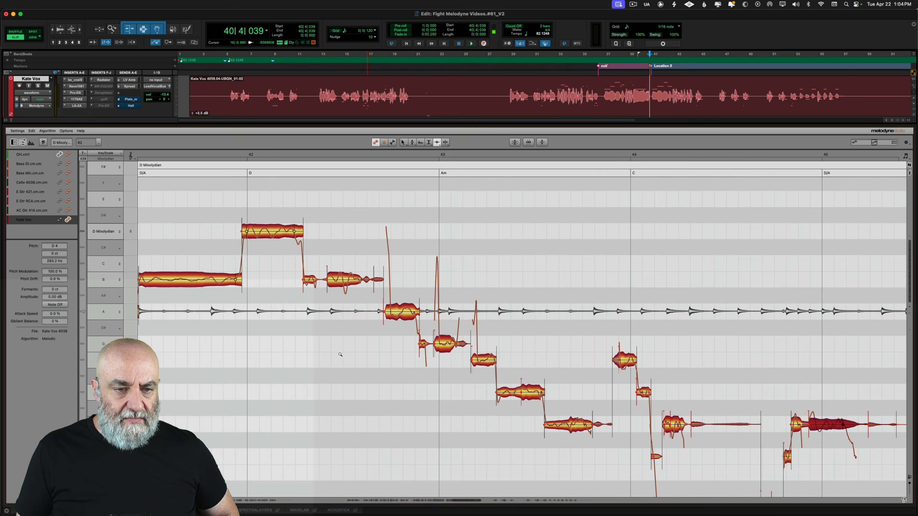
scroll(336, 353, "left", 4)
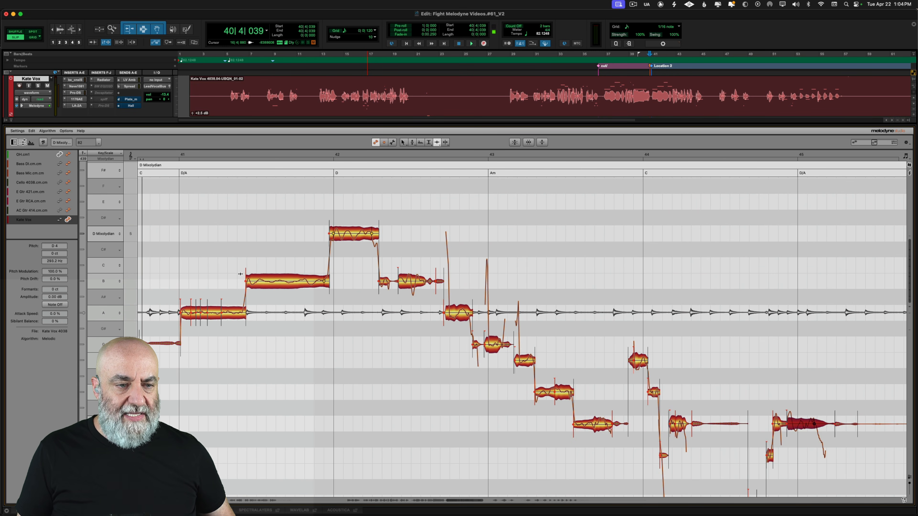
left_click(146, 153)
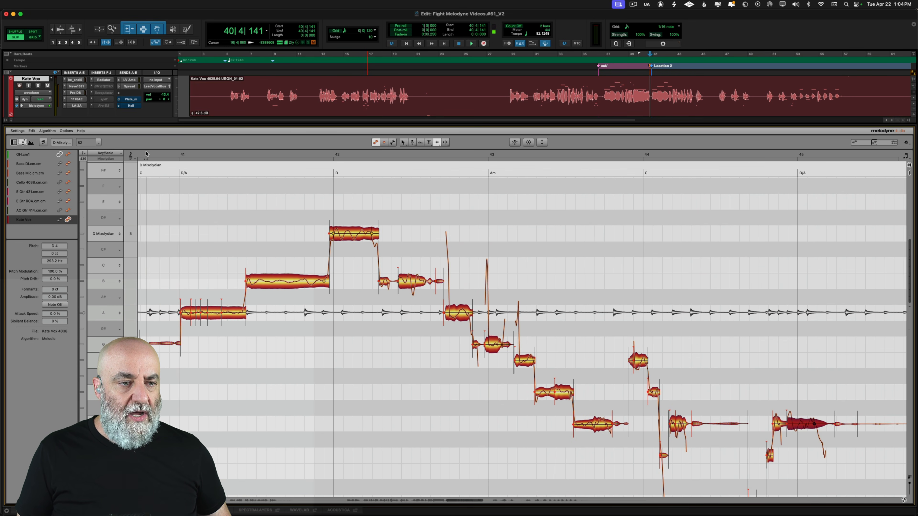
left_click(43, 142)
key("space")
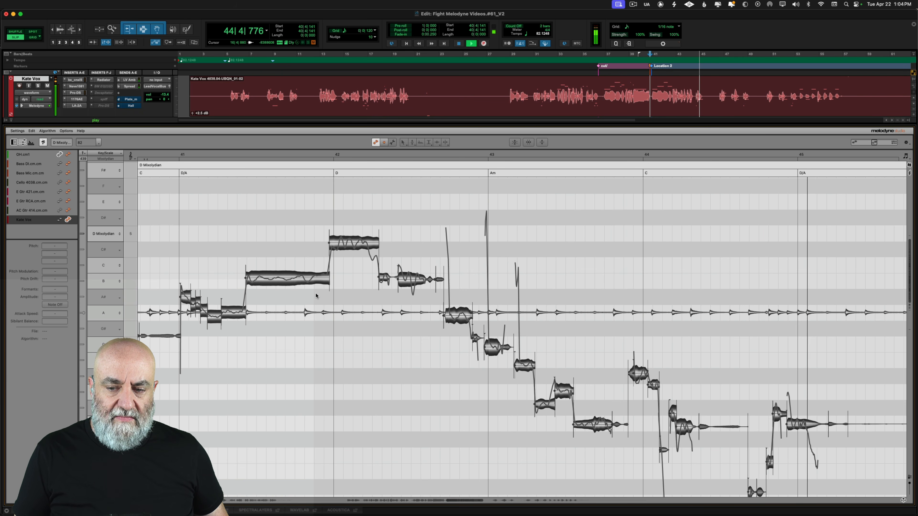
key("space")
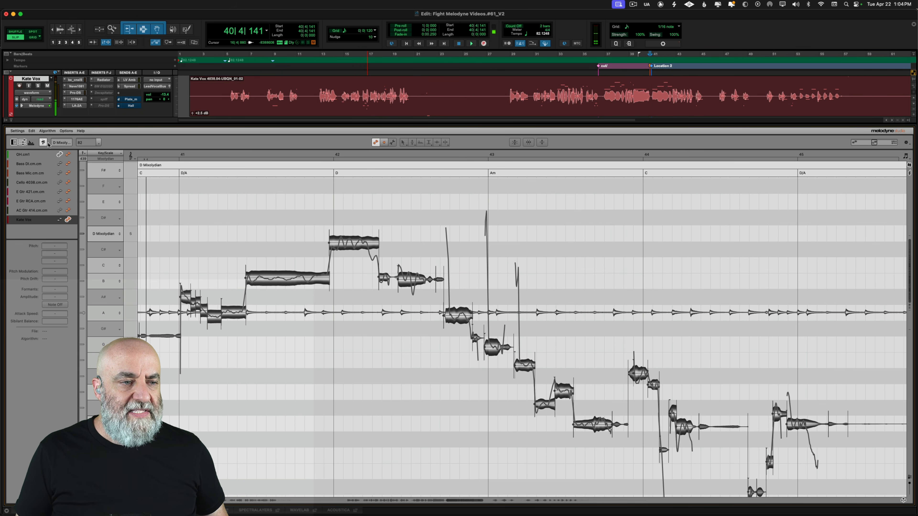
left_click(43, 143)
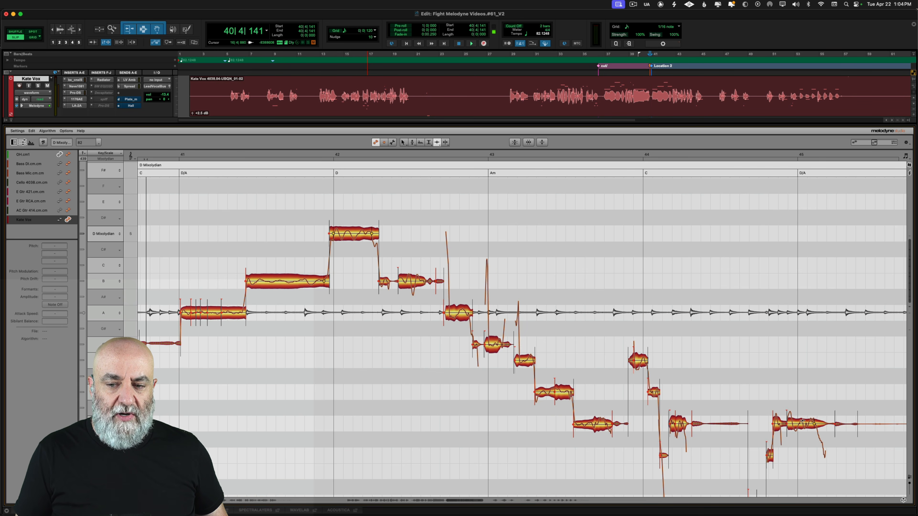
key("space")
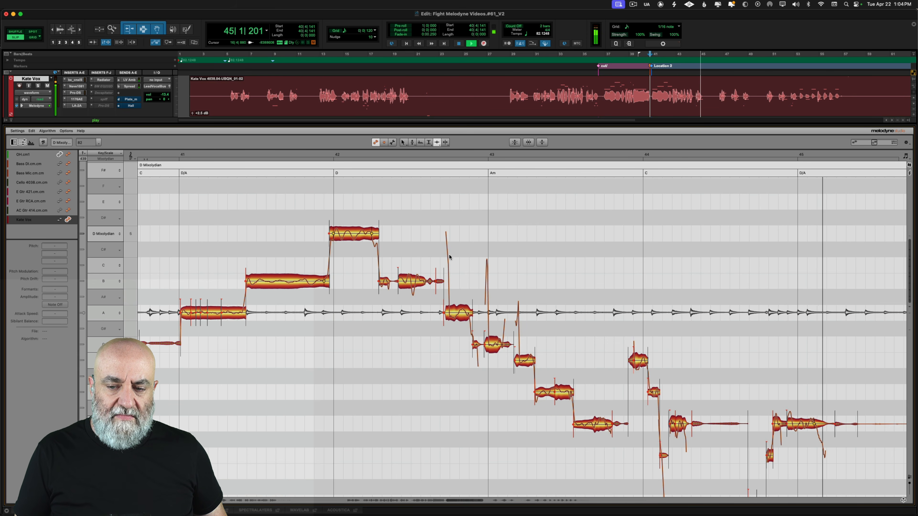
key("space")
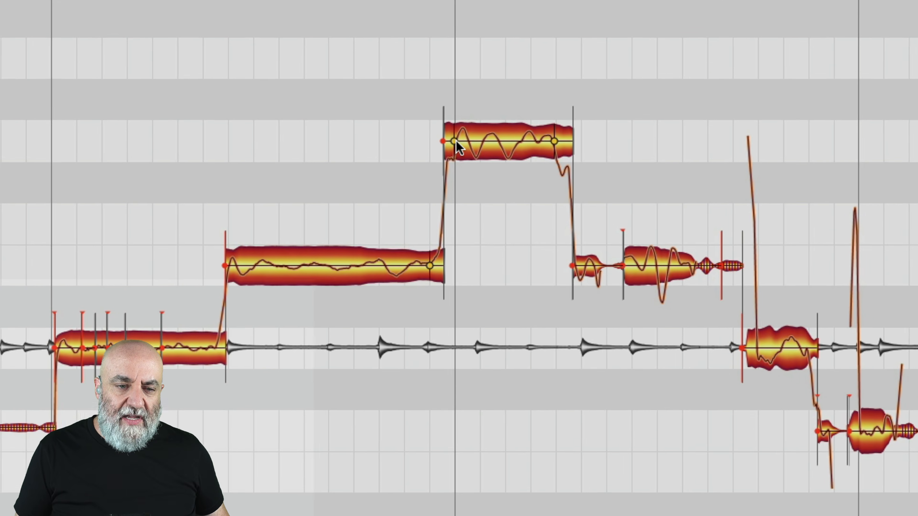
Step: Nudge the D 5 note's first time handle slightly later and play the passage leading into the following B 4 notes
left_click(331, 230)
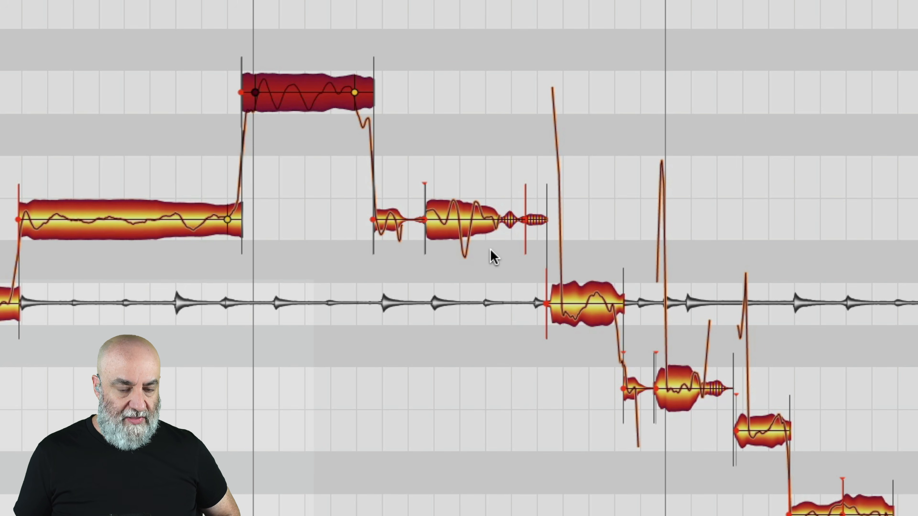
left_click_drag(498, 278, 650, 398)
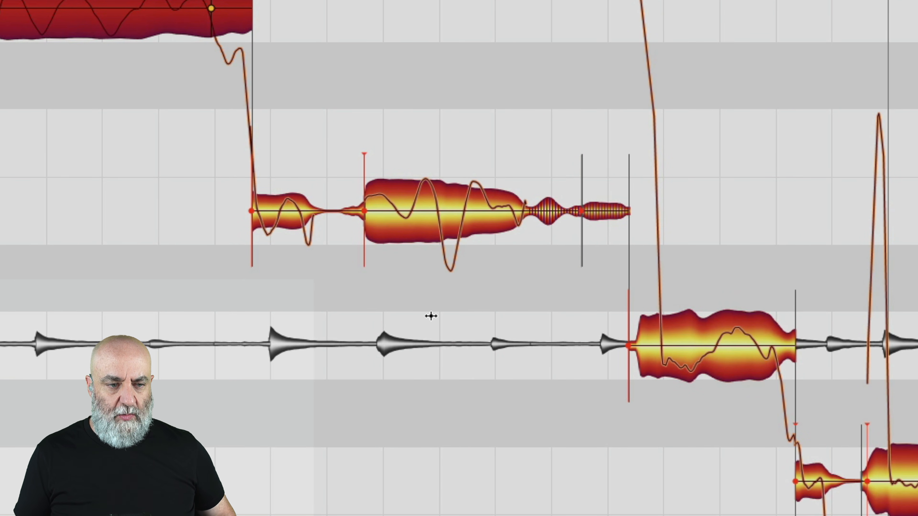
scroll(431, 316, "left", 4)
left_click_drag(541, 389, 444, 368)
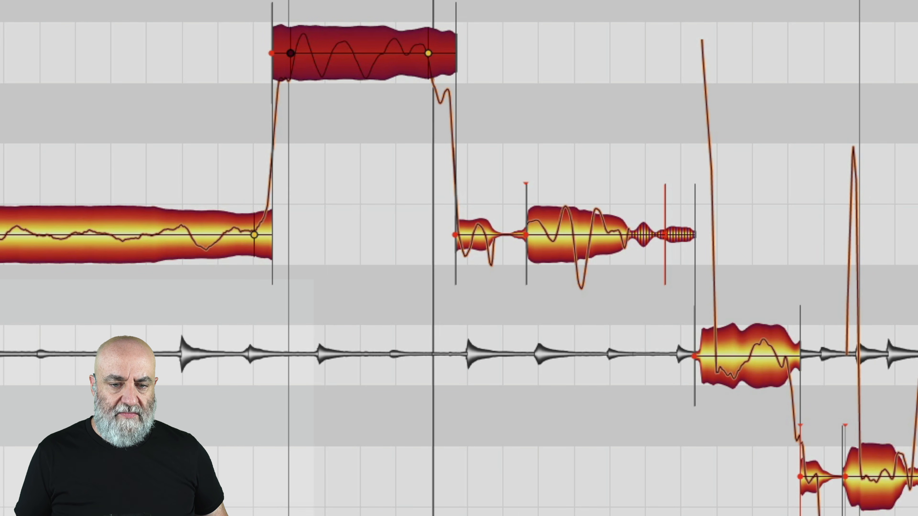
key("space")
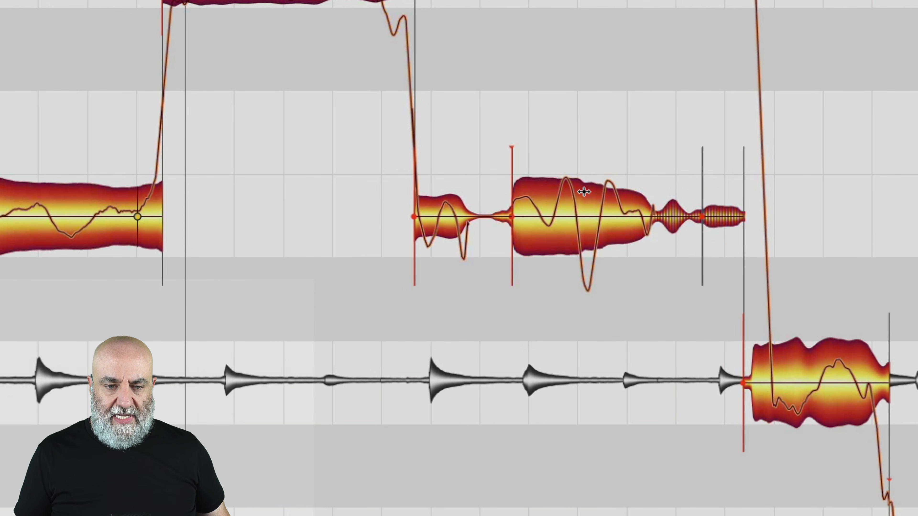
Step: Widen the starting-point detection slightly in Note Assignment Mode, split the B 4 note after the D 5 note at its inner starting point, and return to Edit Mode
left_click(591, 225)
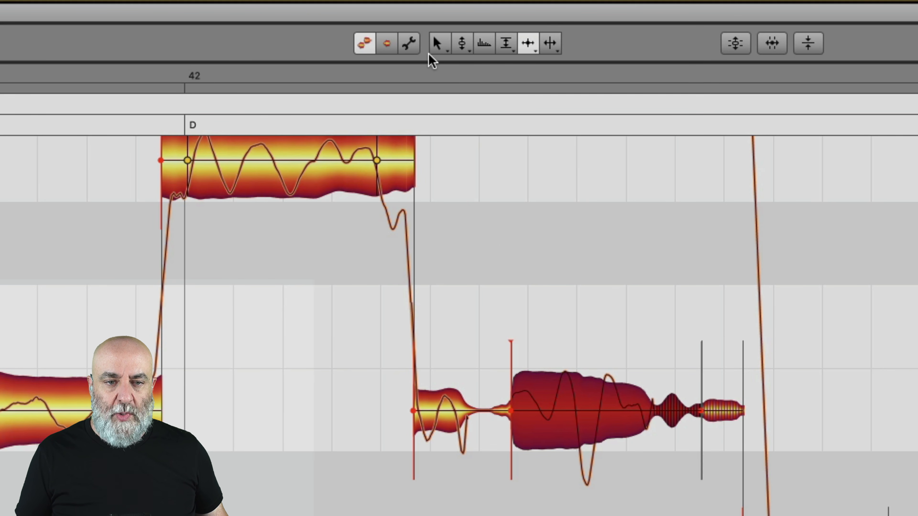
left_click(411, 49)
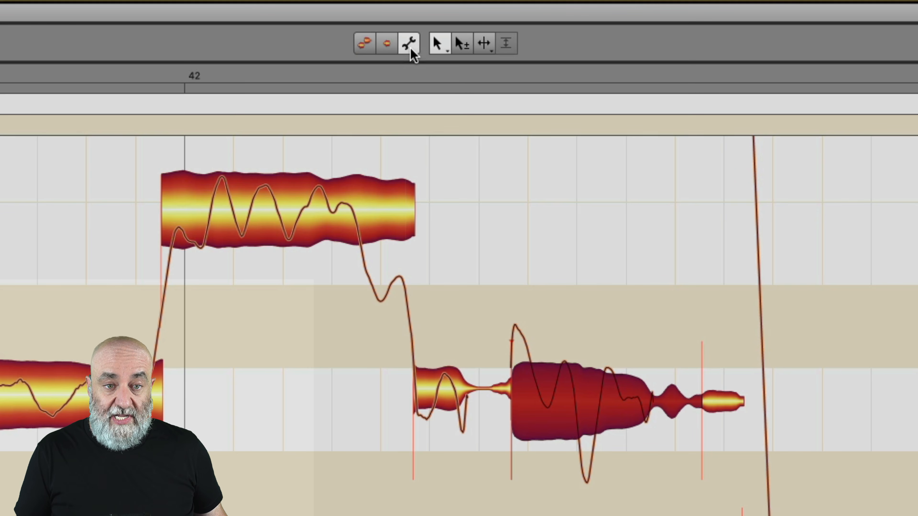
left_click(485, 44)
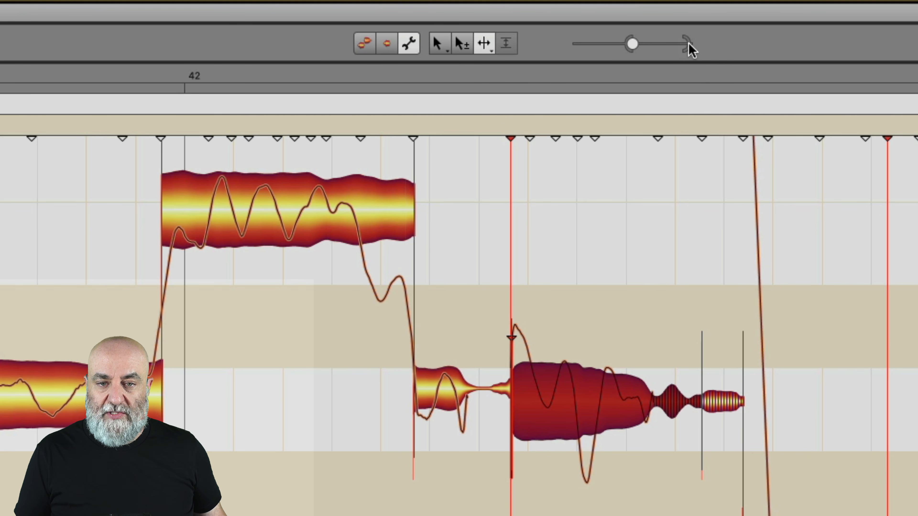
left_click_drag(687, 44, 690, 44)
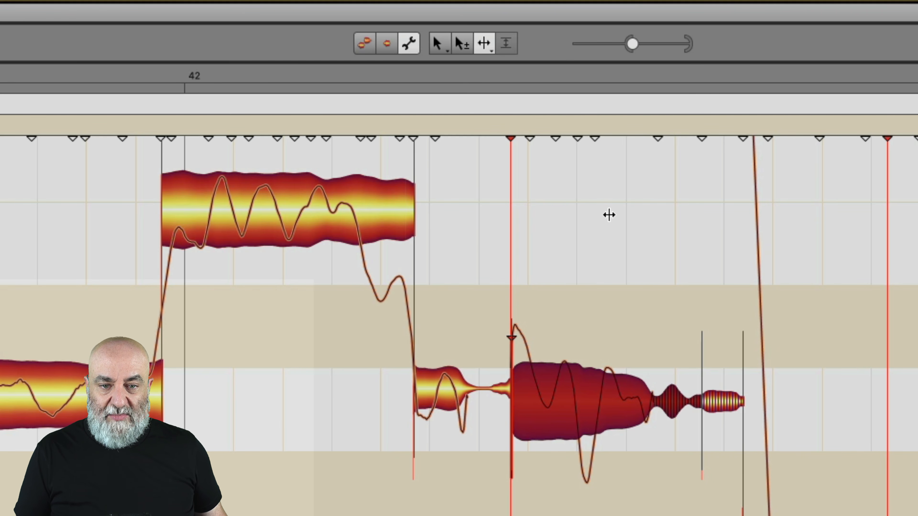
left_click_drag(576, 311, 714, 364)
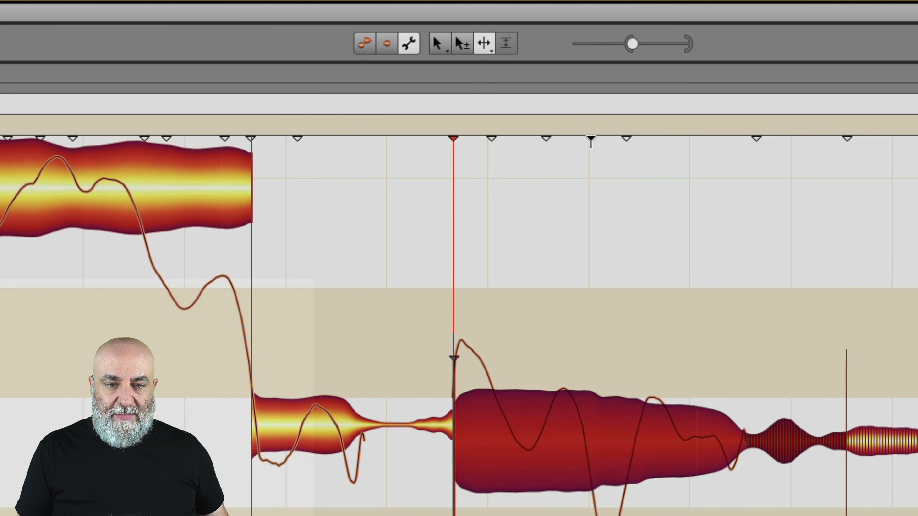
double_click(590, 139)
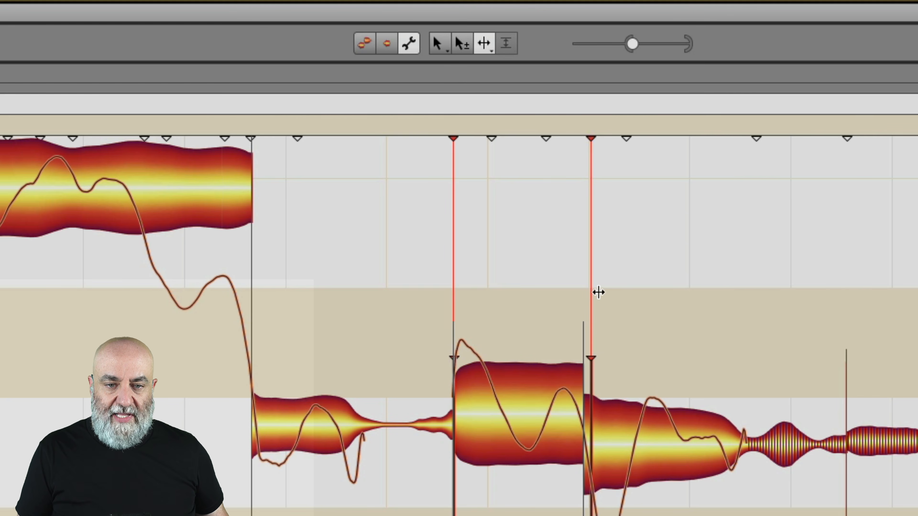
left_click(367, 43)
Step: Snap both parts of the split B 4 note to the exact B 4 pitch with the Pitch Tool
left_click_drag(632, 326, 474, 195)
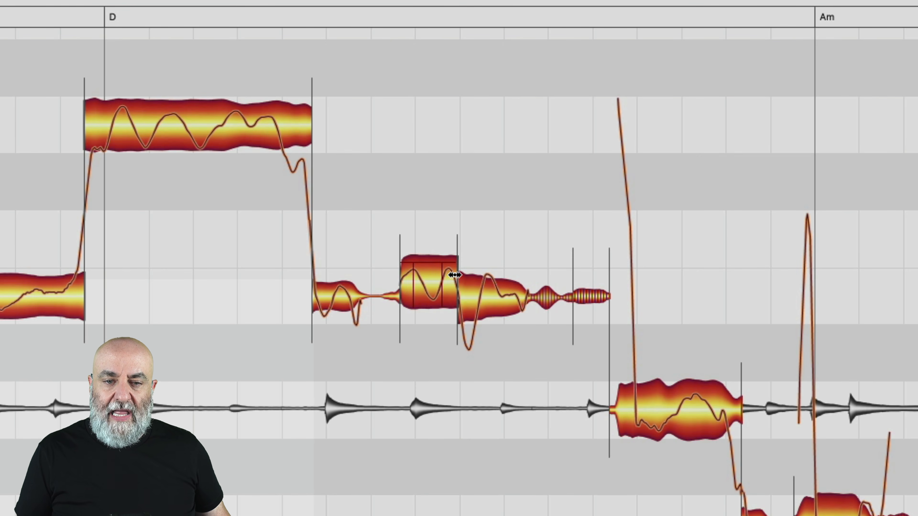
left_click(444, 297)
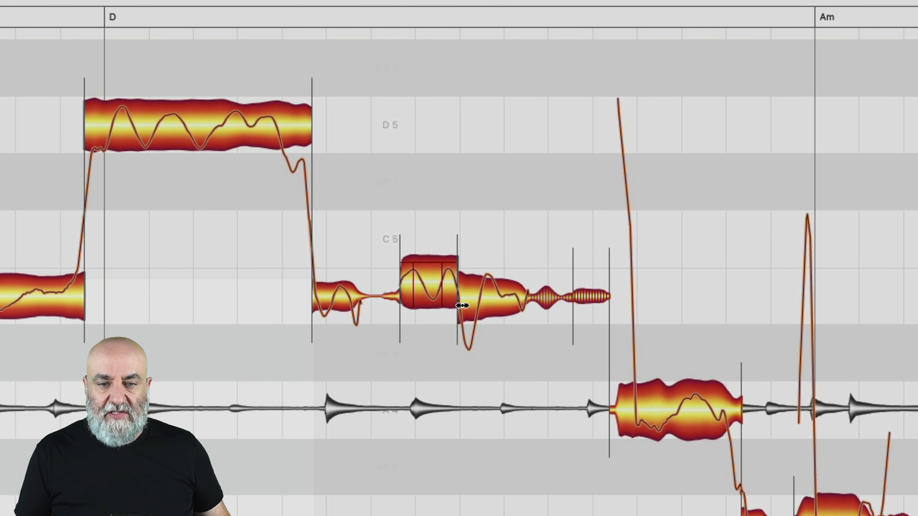
left_click(439, 302)
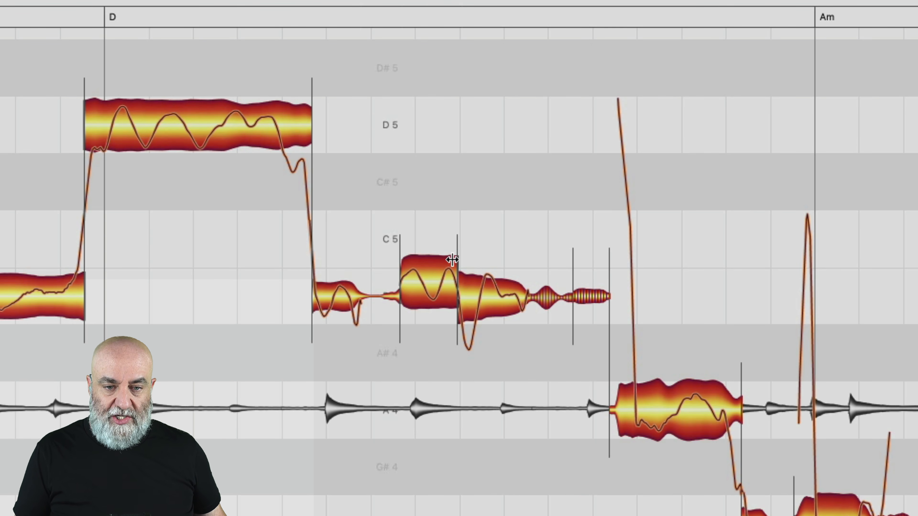
right_click(427, 209)
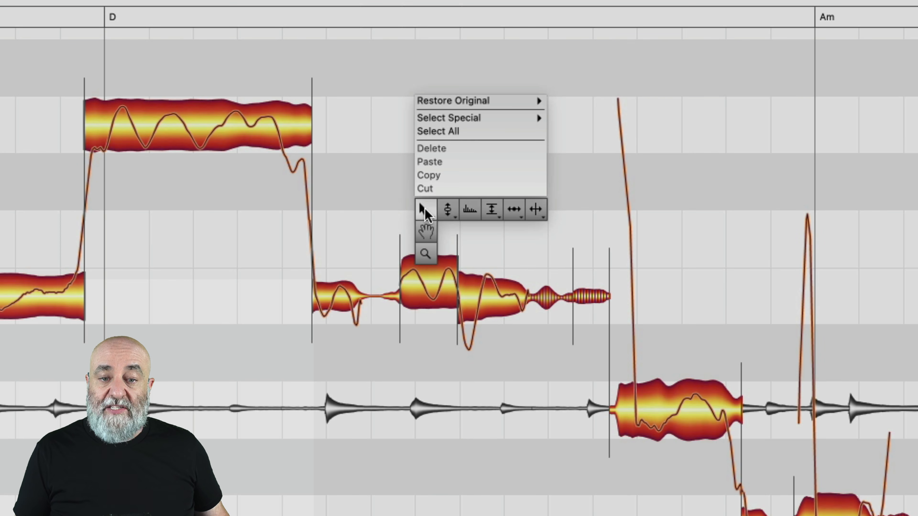
left_click(440, 208)
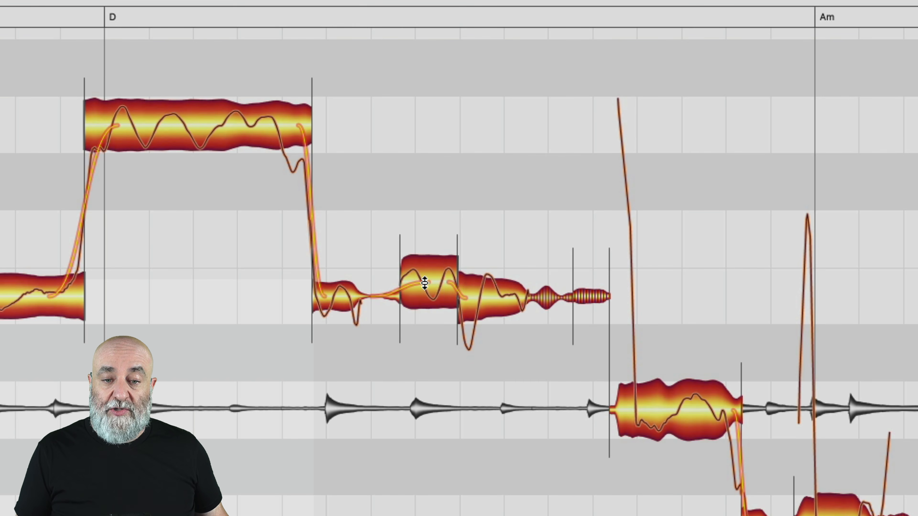
double_click(426, 285)
double_click(492, 300)
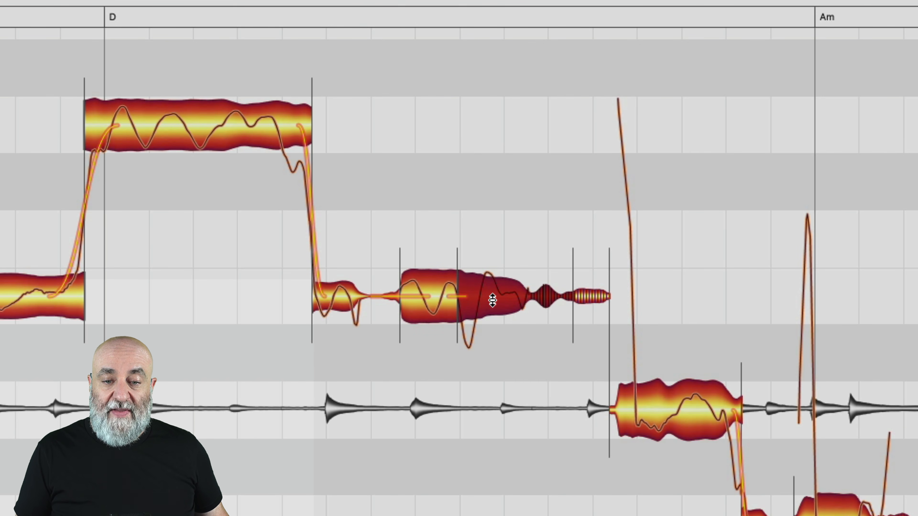
Step: Raise the amplitude of the split note's second part strongly with the Amplitude Tool
right_click(495, 263)
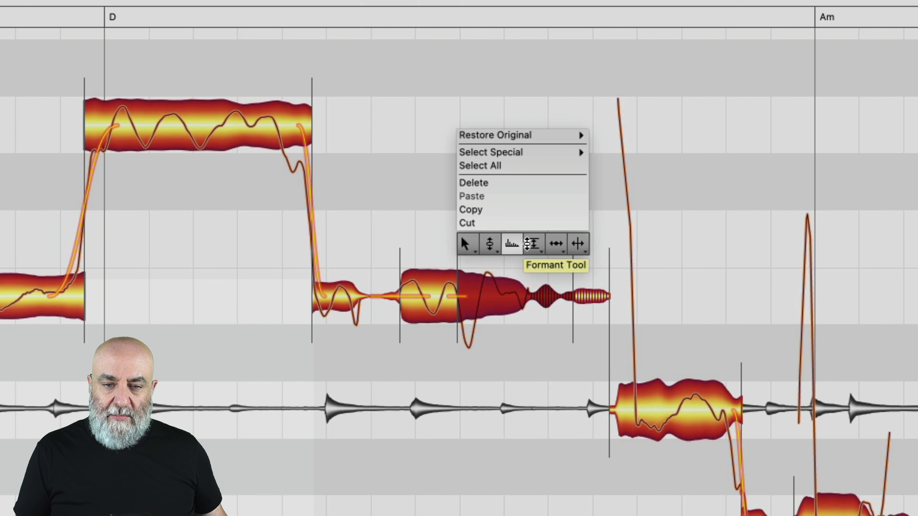
left_click(534, 245)
left_click_drag(498, 293, 503, 212)
left_click_drag(504, 177, 517, 98)
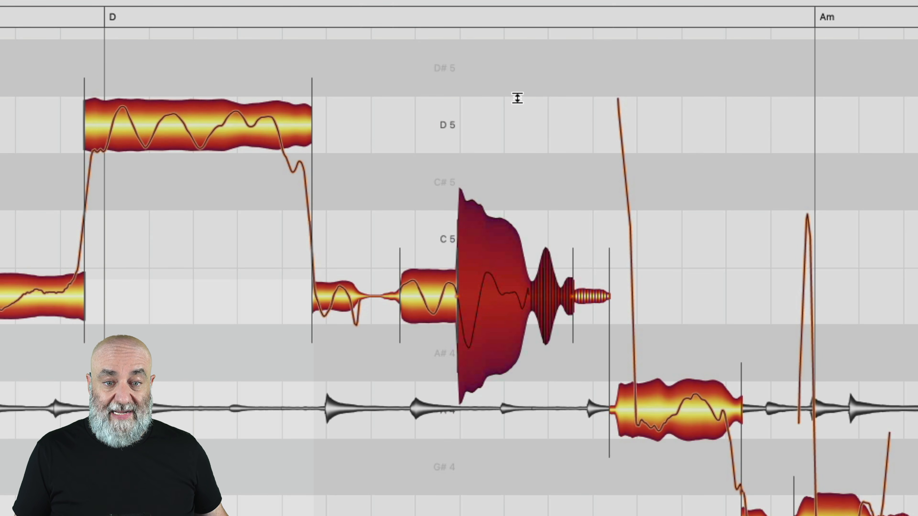
Step: Smooth the amplitude transition between the two parts of the split B 4 note and lower the second part to about +9.5 dB
left_click_drag(416, 237, 629, 240)
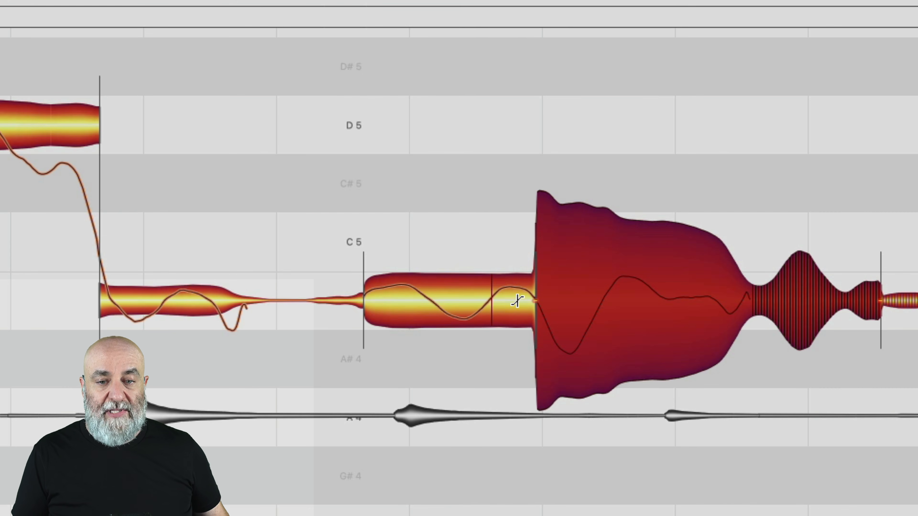
left_click_drag(524, 299, 535, 173)
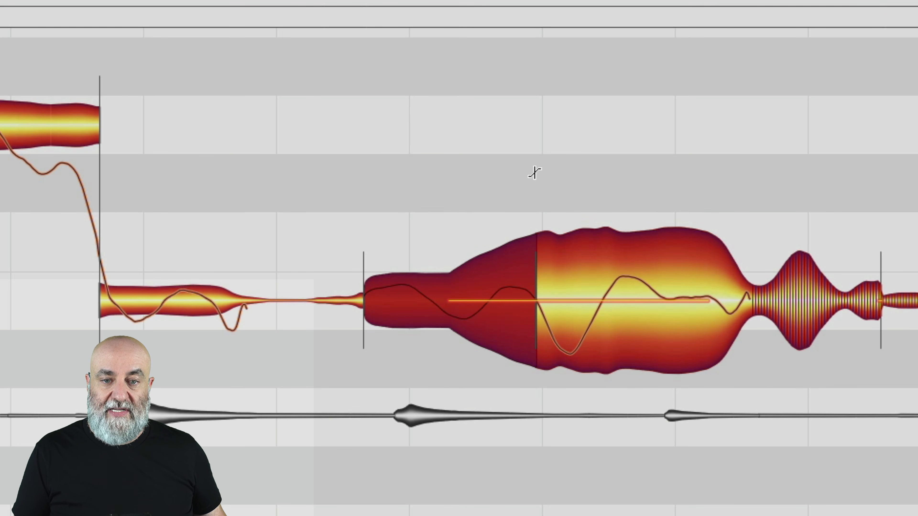
left_click(646, 281)
left_click_drag(646, 280, 627, 412)
left_click_drag(577, 292, 606, 285)
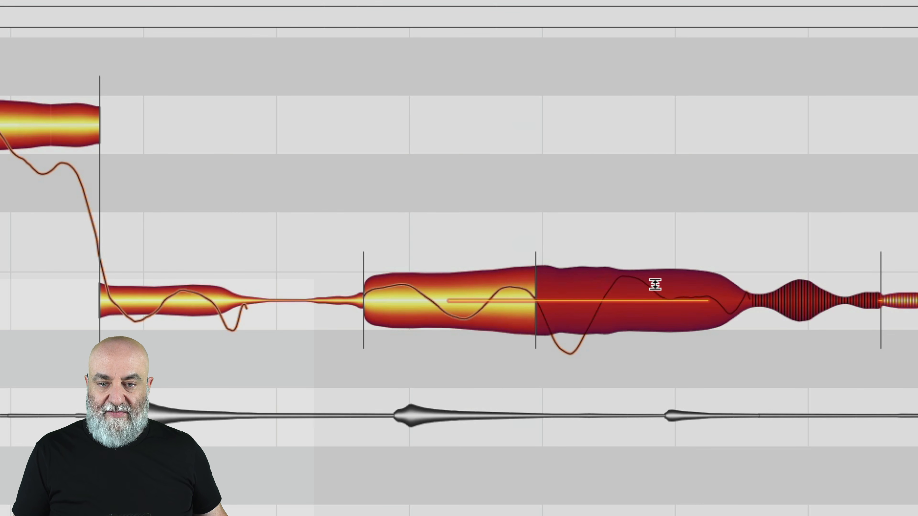
Step: Compare the original and edited vocal by playing both from mid bar 41 through the split B 4 note in bar 42
left_click_drag(681, 514, 475, 444)
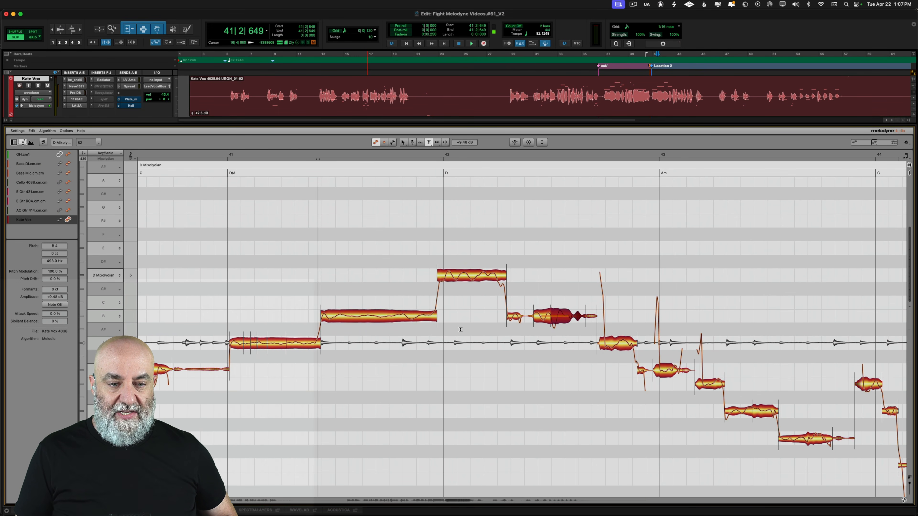
left_click(328, 153)
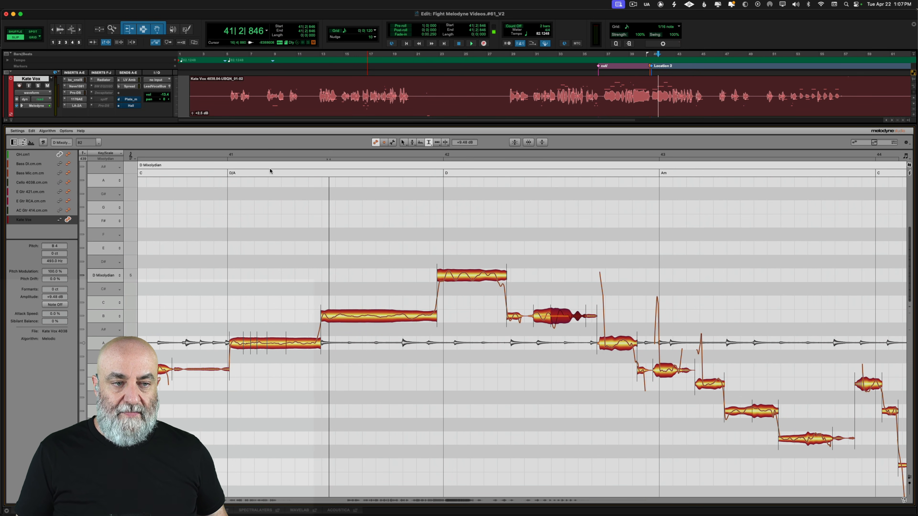
left_click(43, 142)
key("space")
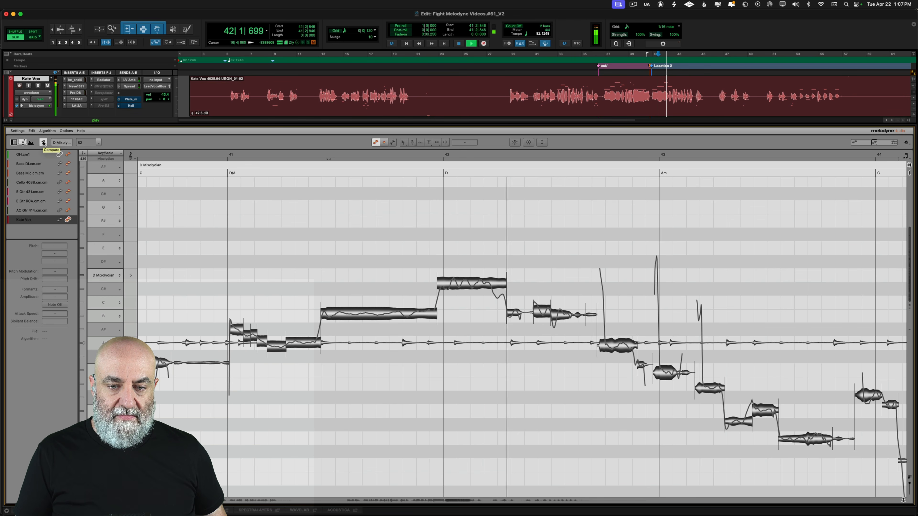
key("space")
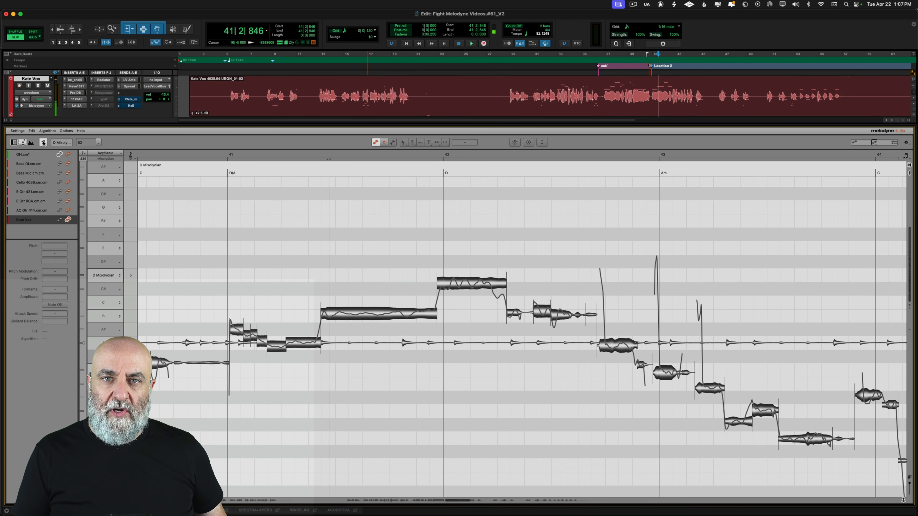
left_click(43, 142)
key("space")
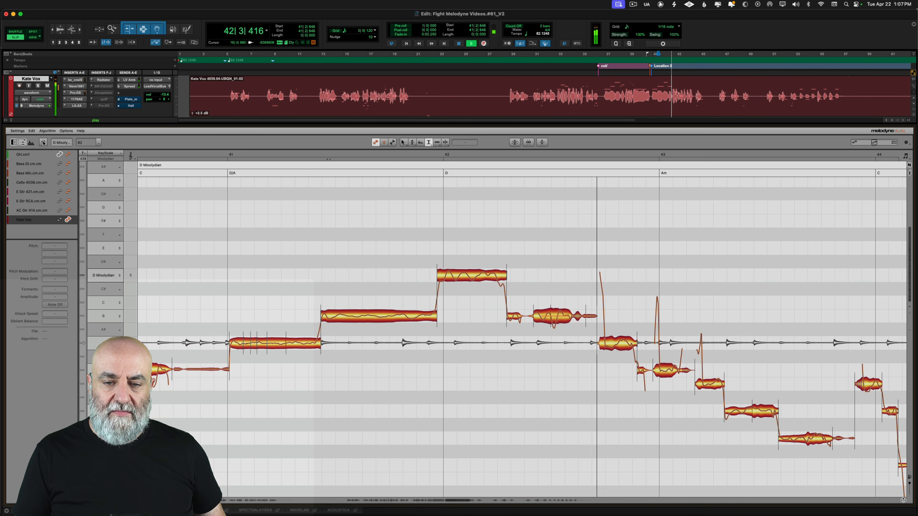
key("space")
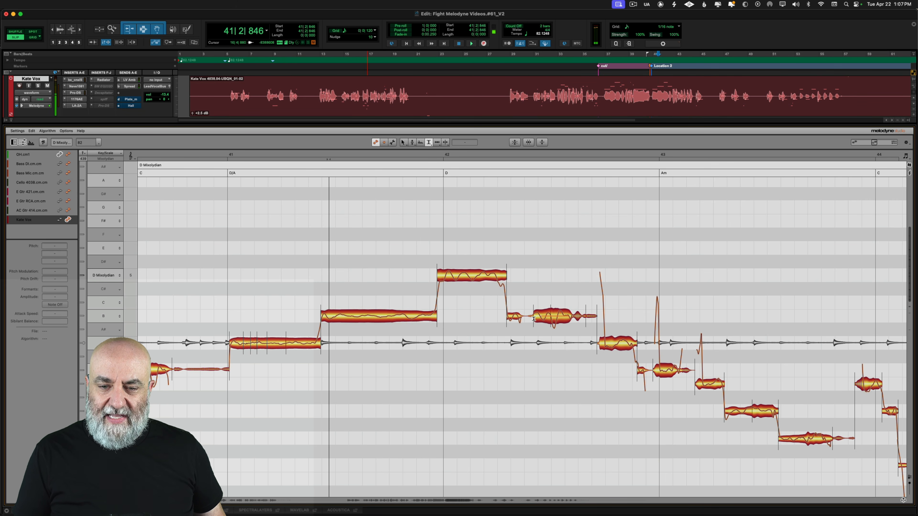
Step: Lower the split note's second part to about +8.5 dB and play the edit from mid bar 41 into bar 43
left_click(558, 315)
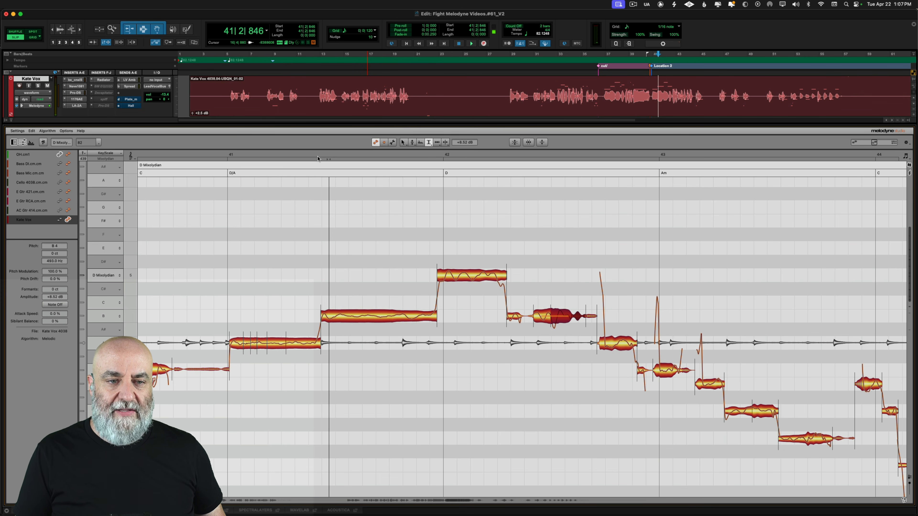
key("space")
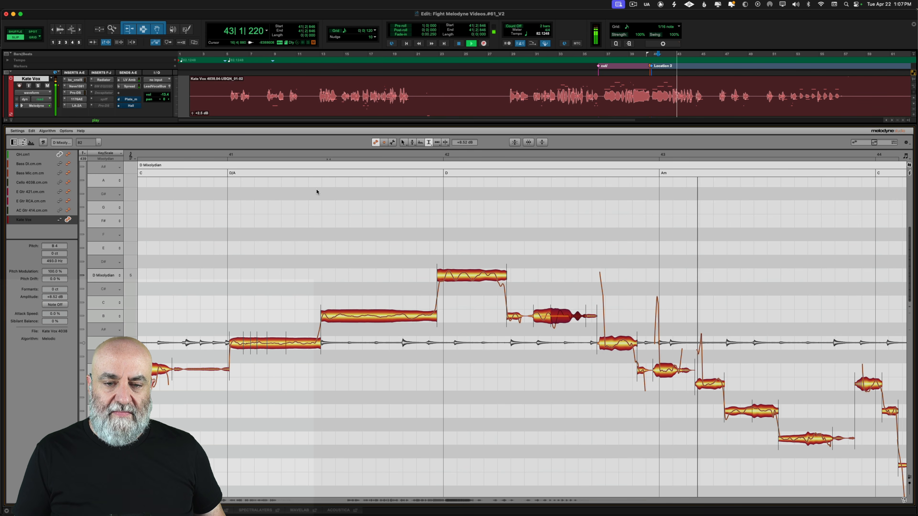
key("space")
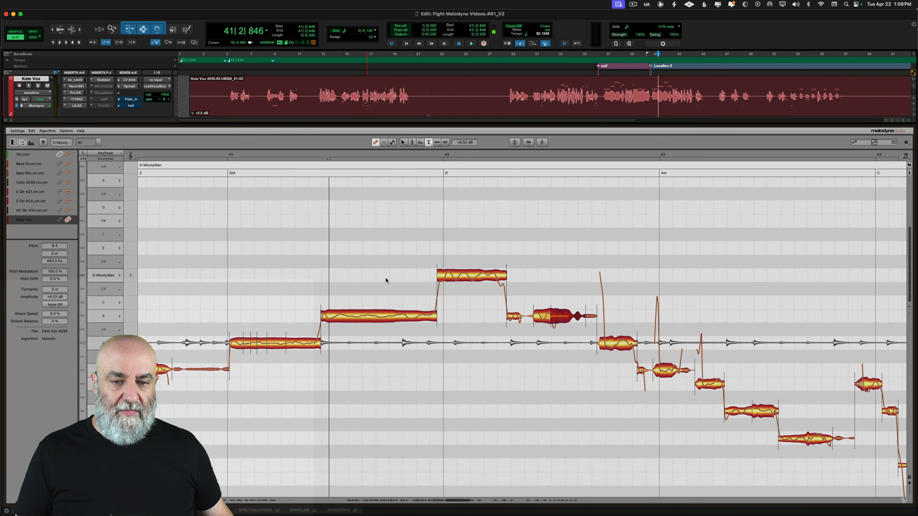
Step: Review the edited phrase across bars 41 to 45 and play it against the drum overhead reference
scroll(385, 280, "right", 4)
scroll(387, 319, "down", 3)
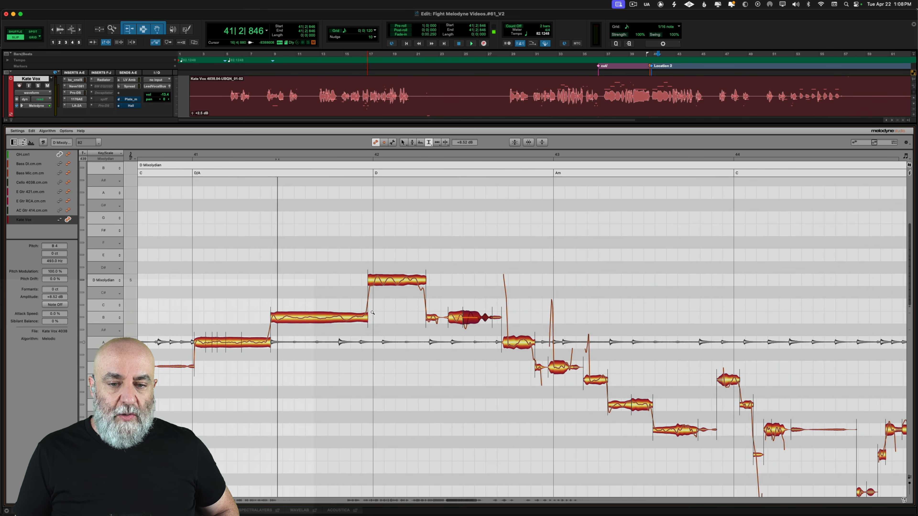
scroll(355, 325, "right", 2)
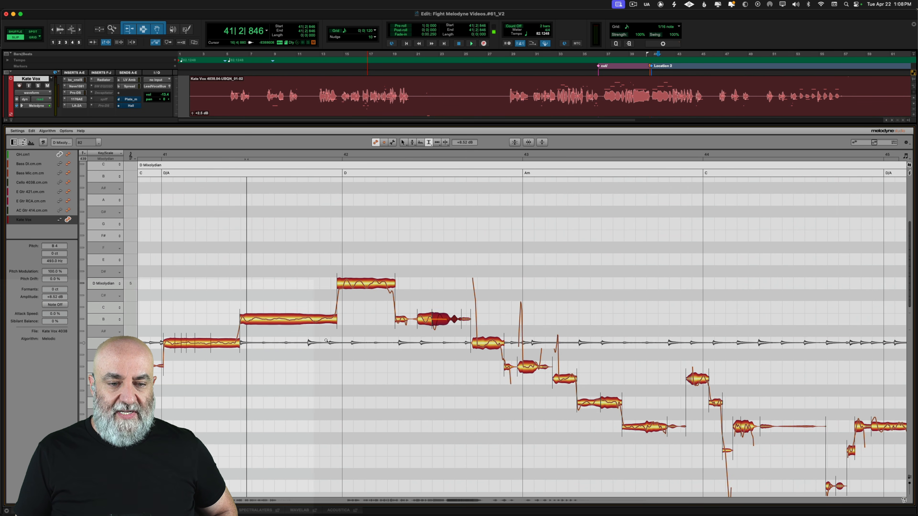
scroll(355, 326, "down", 2)
scroll(312, 336, "down", 3)
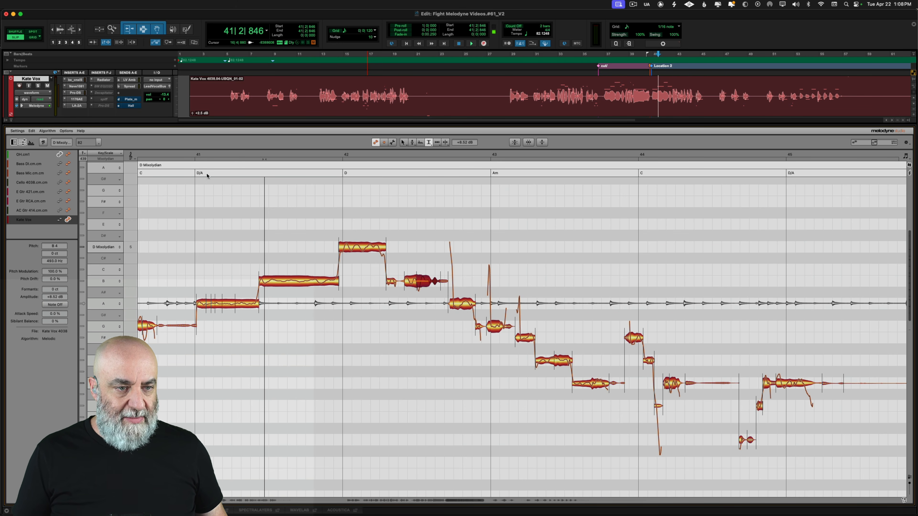
key("space")
key("space")
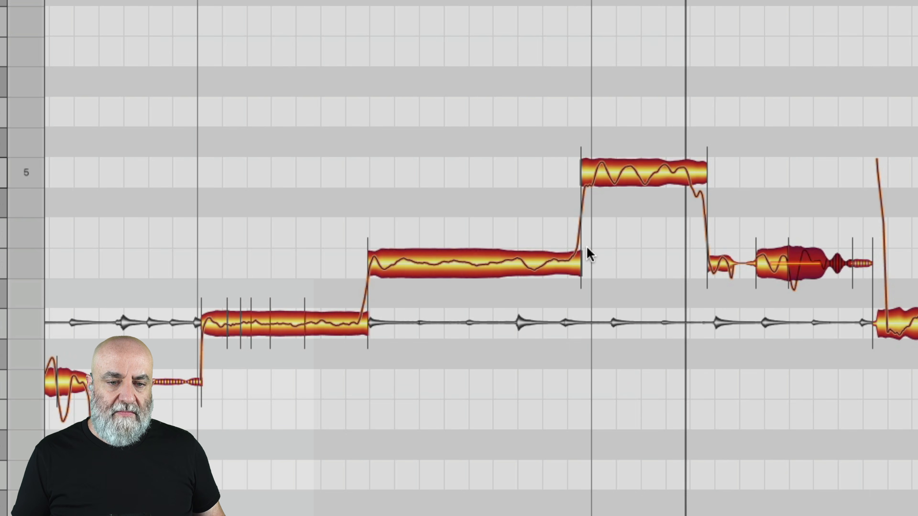
key("space")
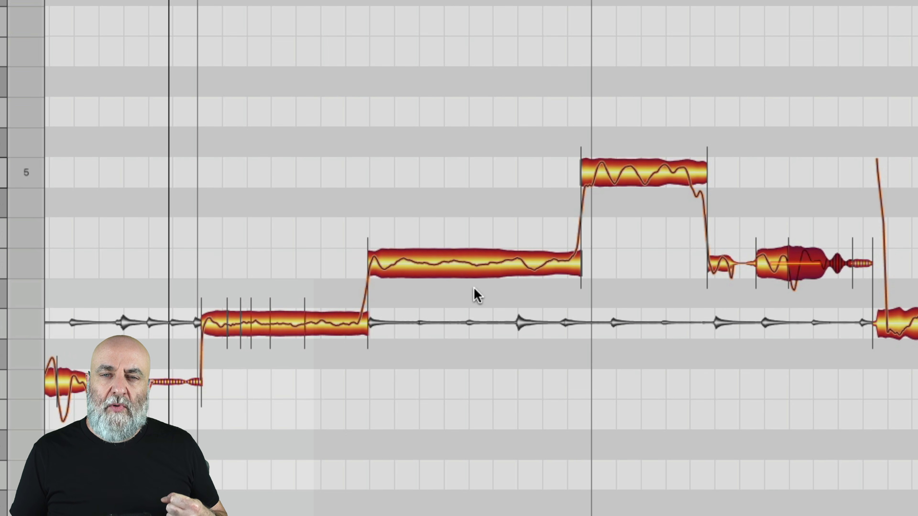
Step: Raise the formants of the phrase from the opening A 4 notes through the closing B 4 notes by just over one semitone
mouse_move(469, 261)
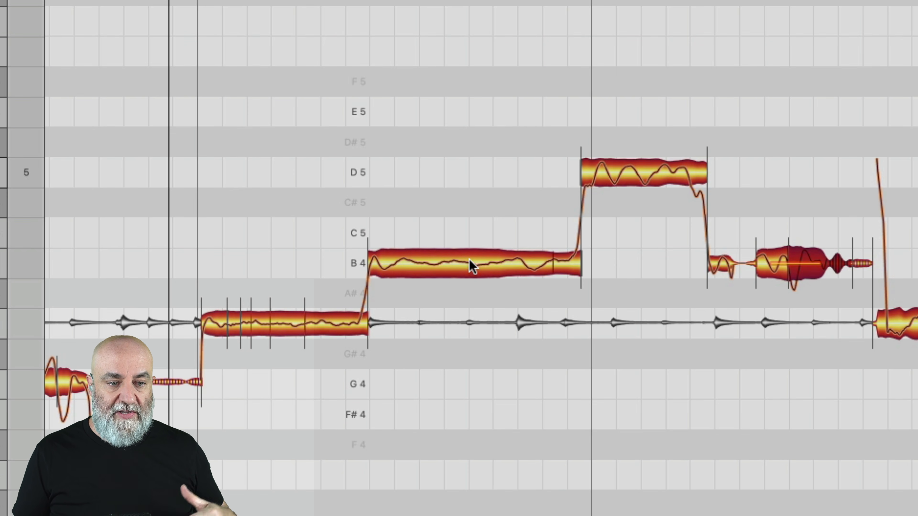
right_click(433, 121)
left_click(411, 123)
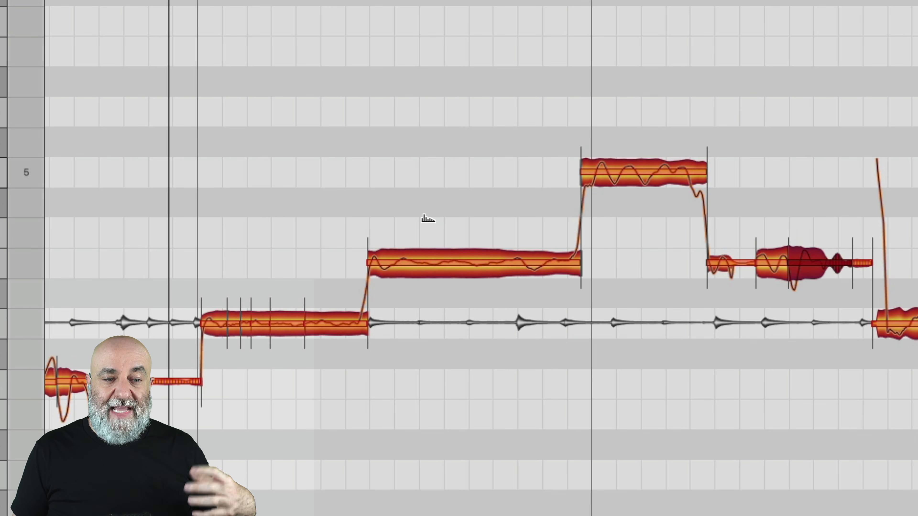
left_click_drag(187, 39, 849, 310)
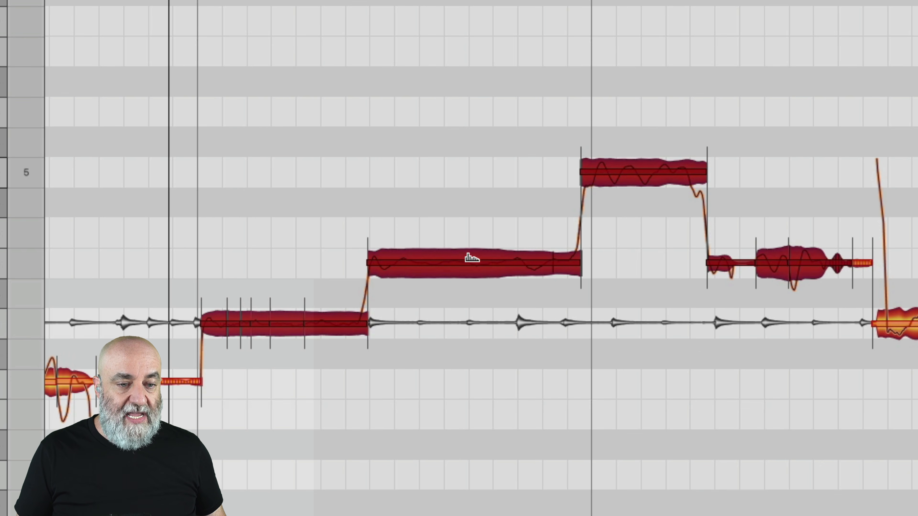
left_click_drag(469, 262, 469, 217)
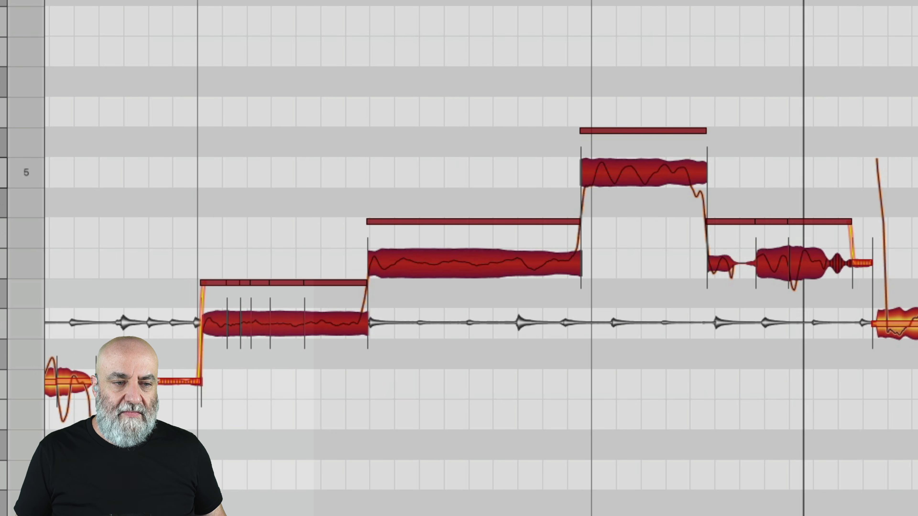
Step: Undo the formant shift and play the phrase to compare it with the formant-shifted version
key("super+z")
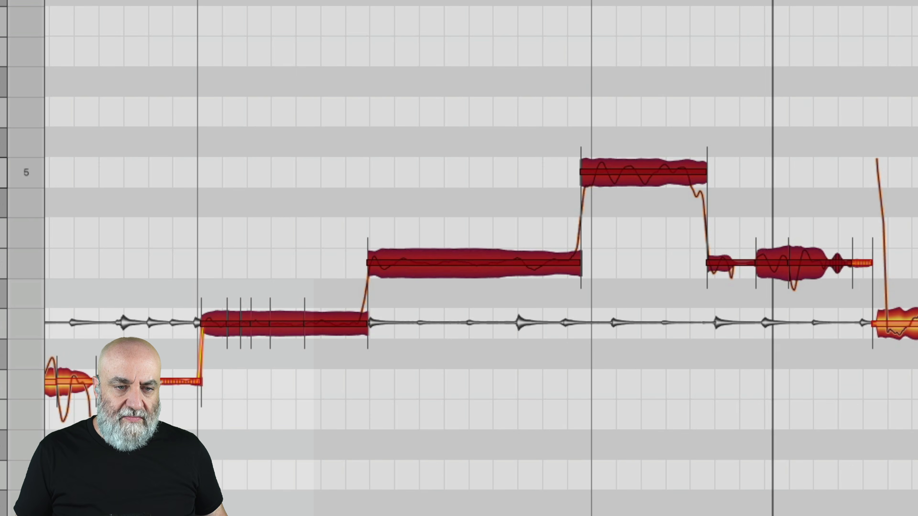
key("space")
key("F3")
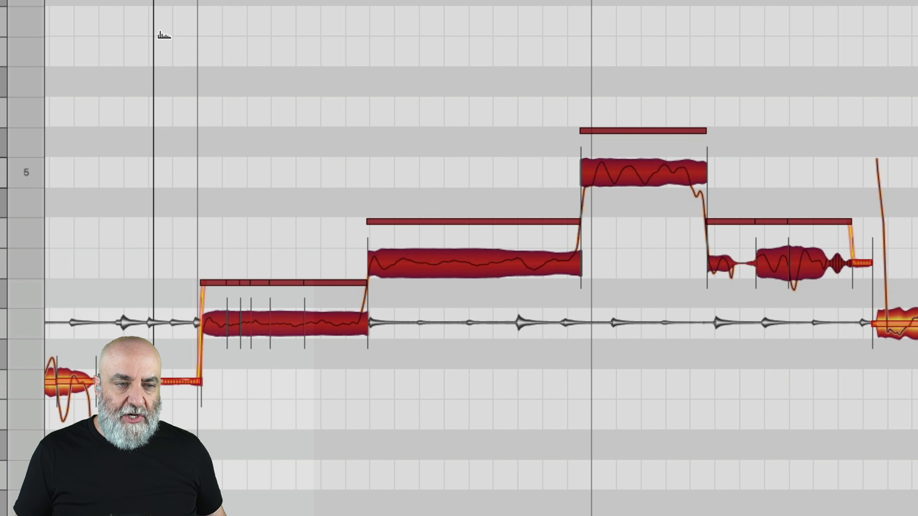
Step: Reselect the phrase's notes and readjust their formants starting from the opening A 4 note
left_click(398, 217)
left_click_drag(243, 84, 836, 429)
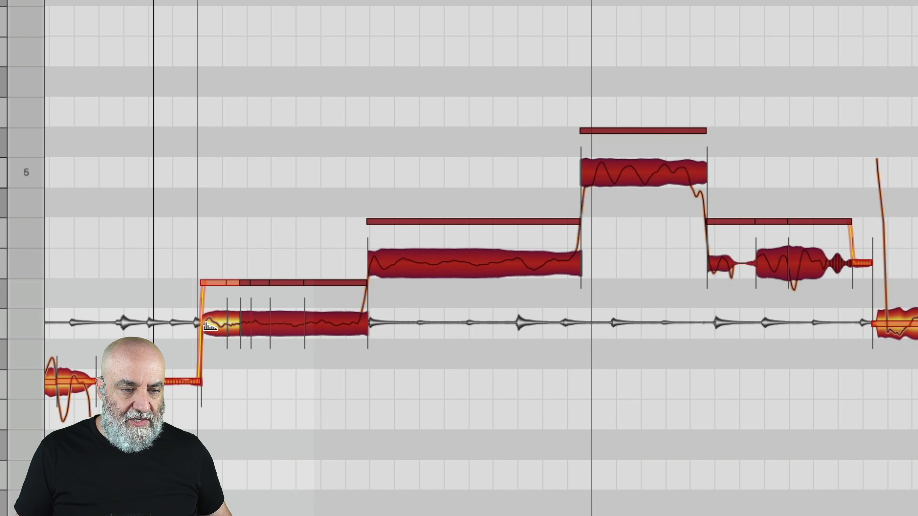
left_click_drag(234, 327, 242, 266)
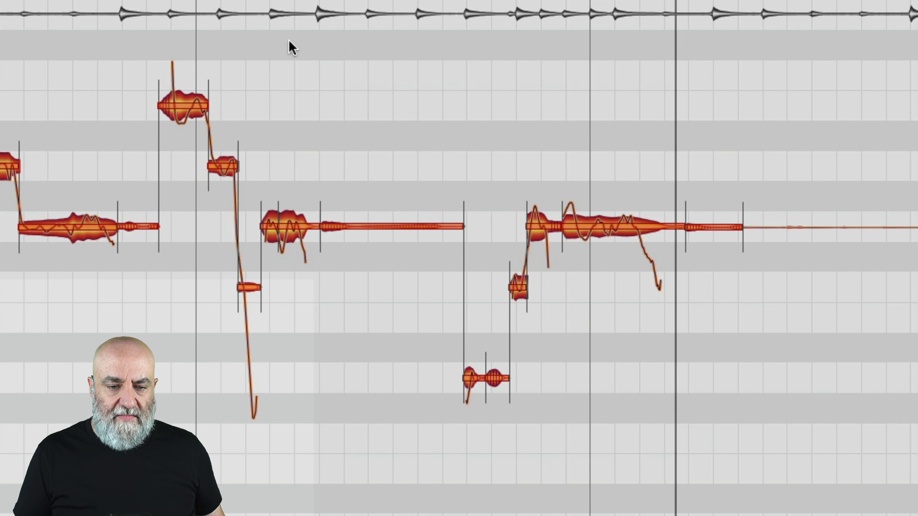
Step: Lower the formants of the lower phrase from the F# 4 note through the long final D 4 note by about one semitone and play it
key("space")
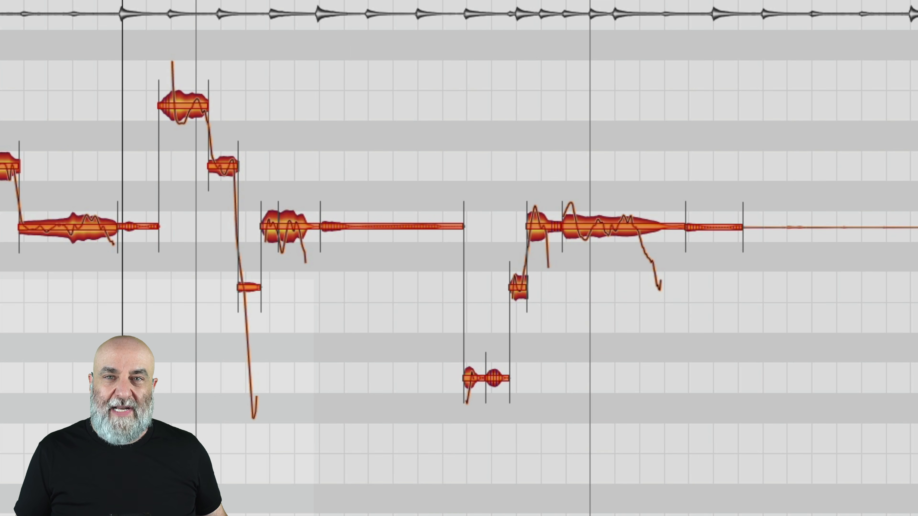
left_click_drag(158, 2, 617, 414)
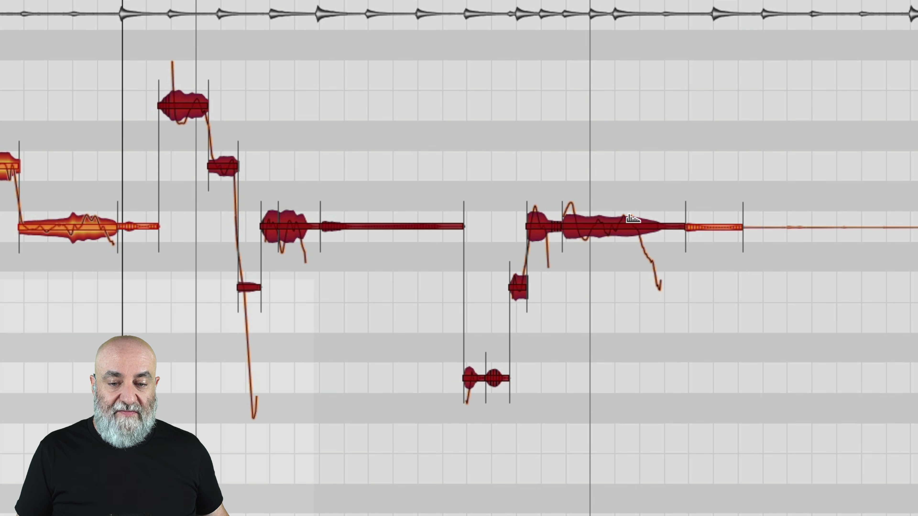
left_click_drag(629, 221, 632, 232)
left_click_drag(630, 250, 630, 254)
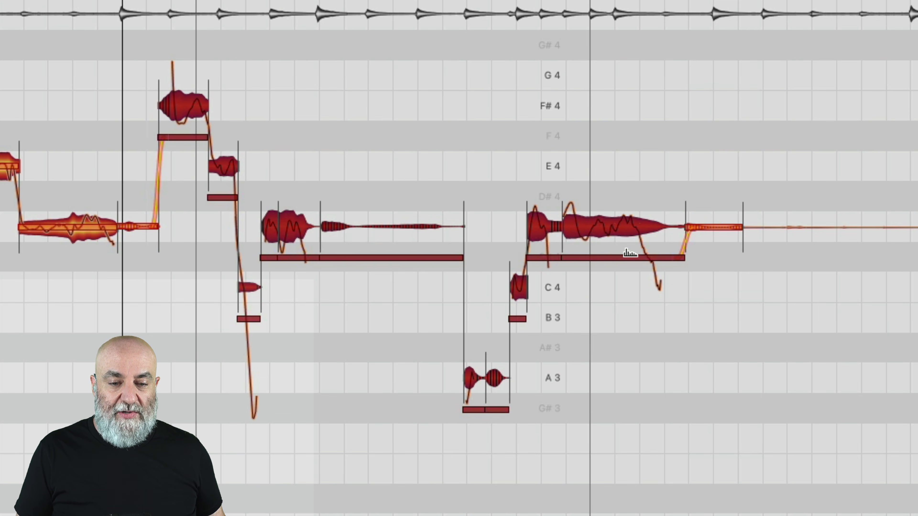
key("space")
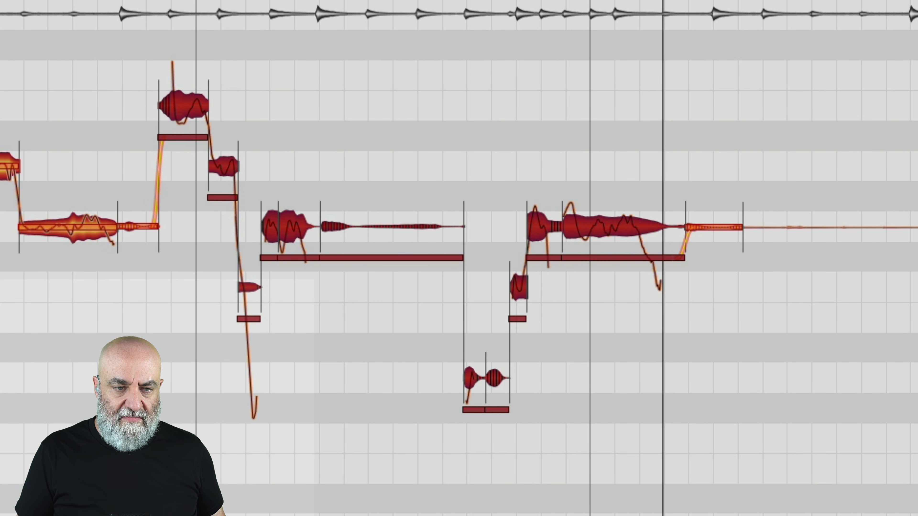
key("space")
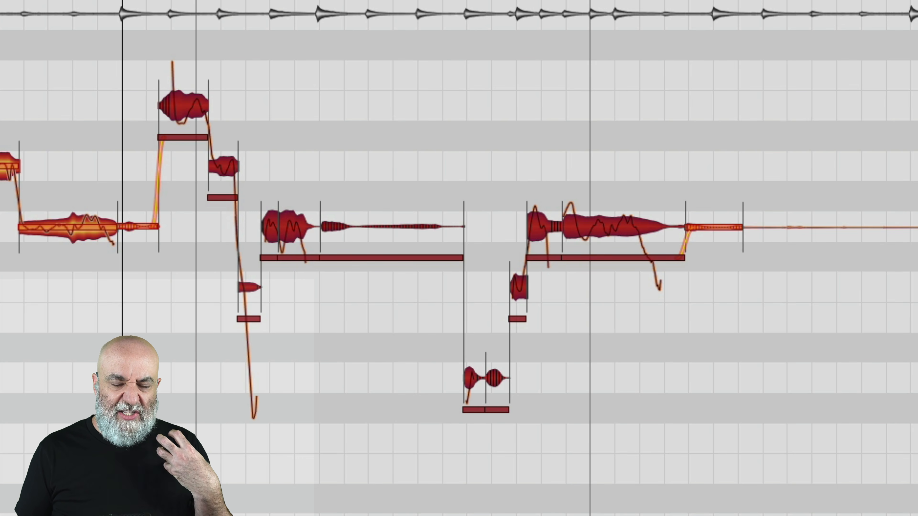